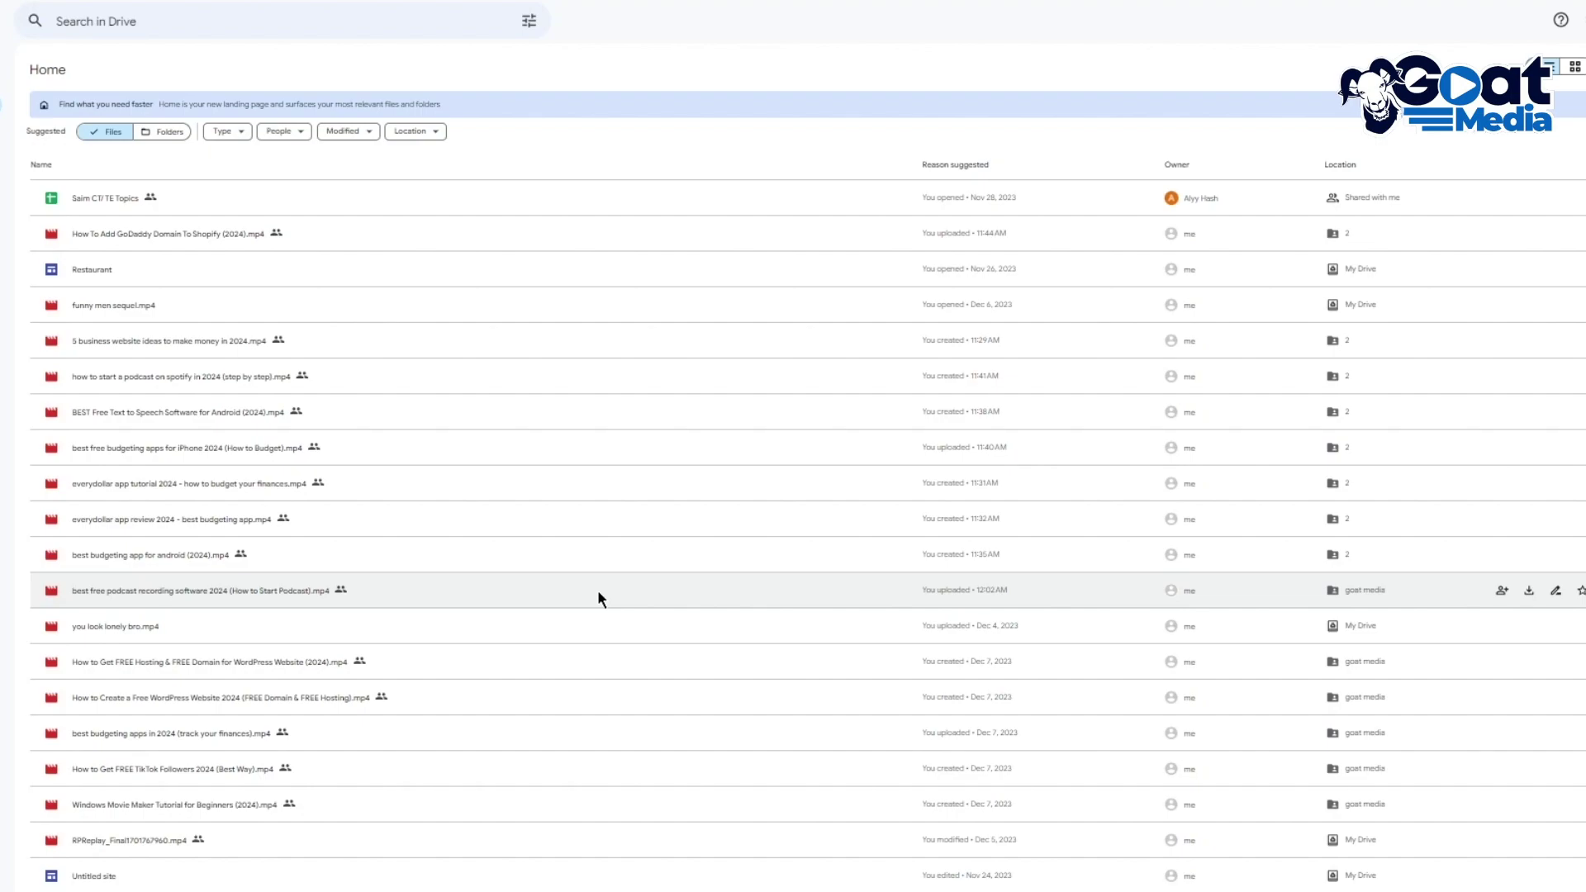
Create a new desktop folder named 'website files' and open it in File Explorer.
scroll(661, 494, "down", 1)
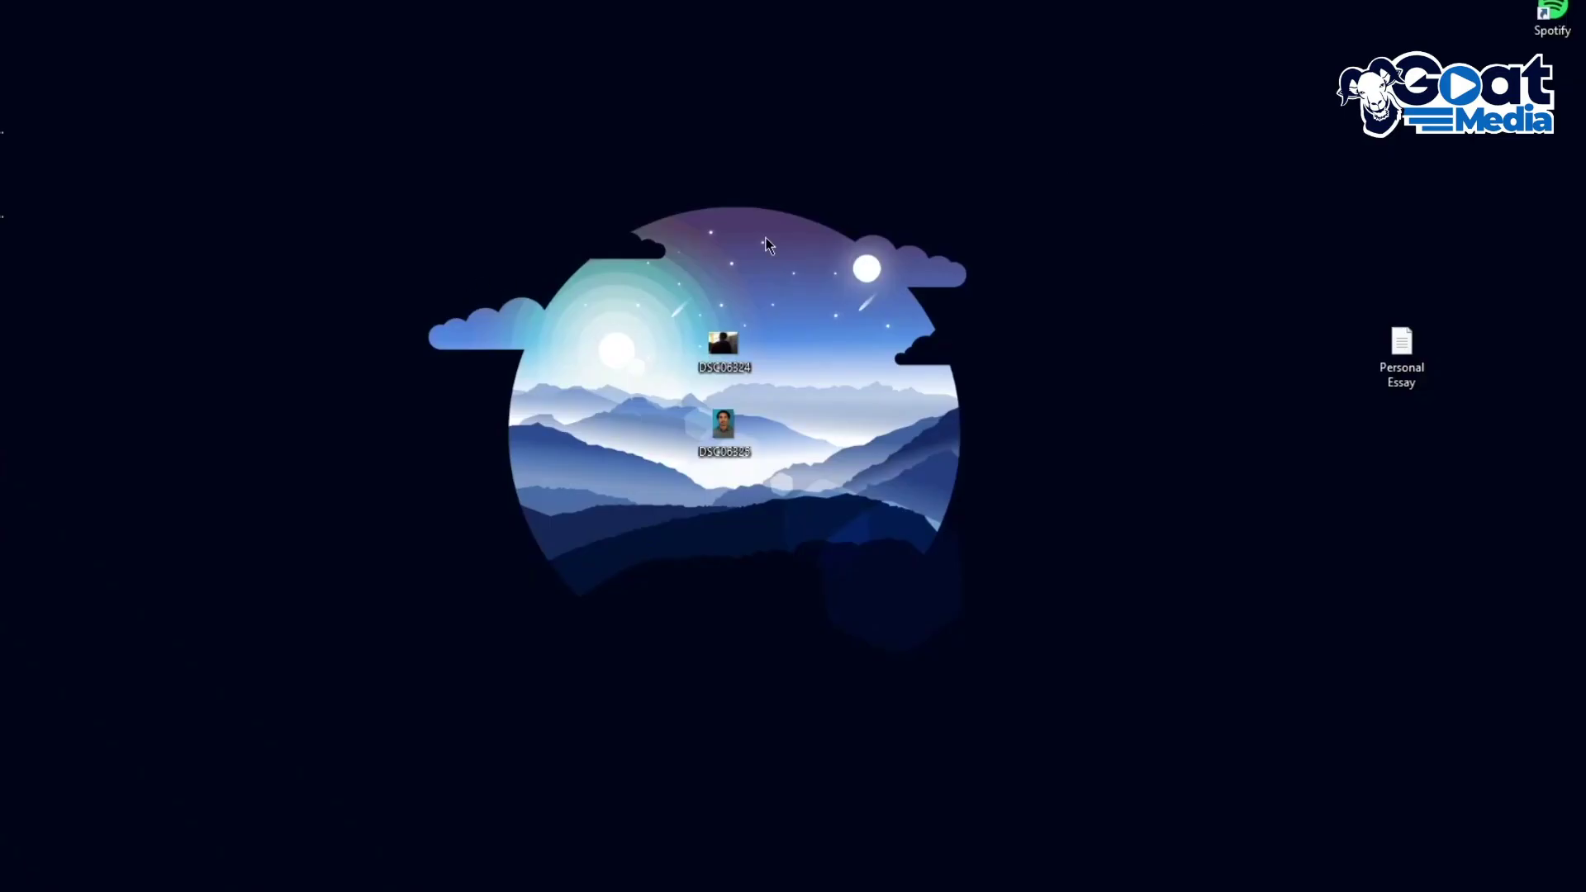
right_click(585, 248)
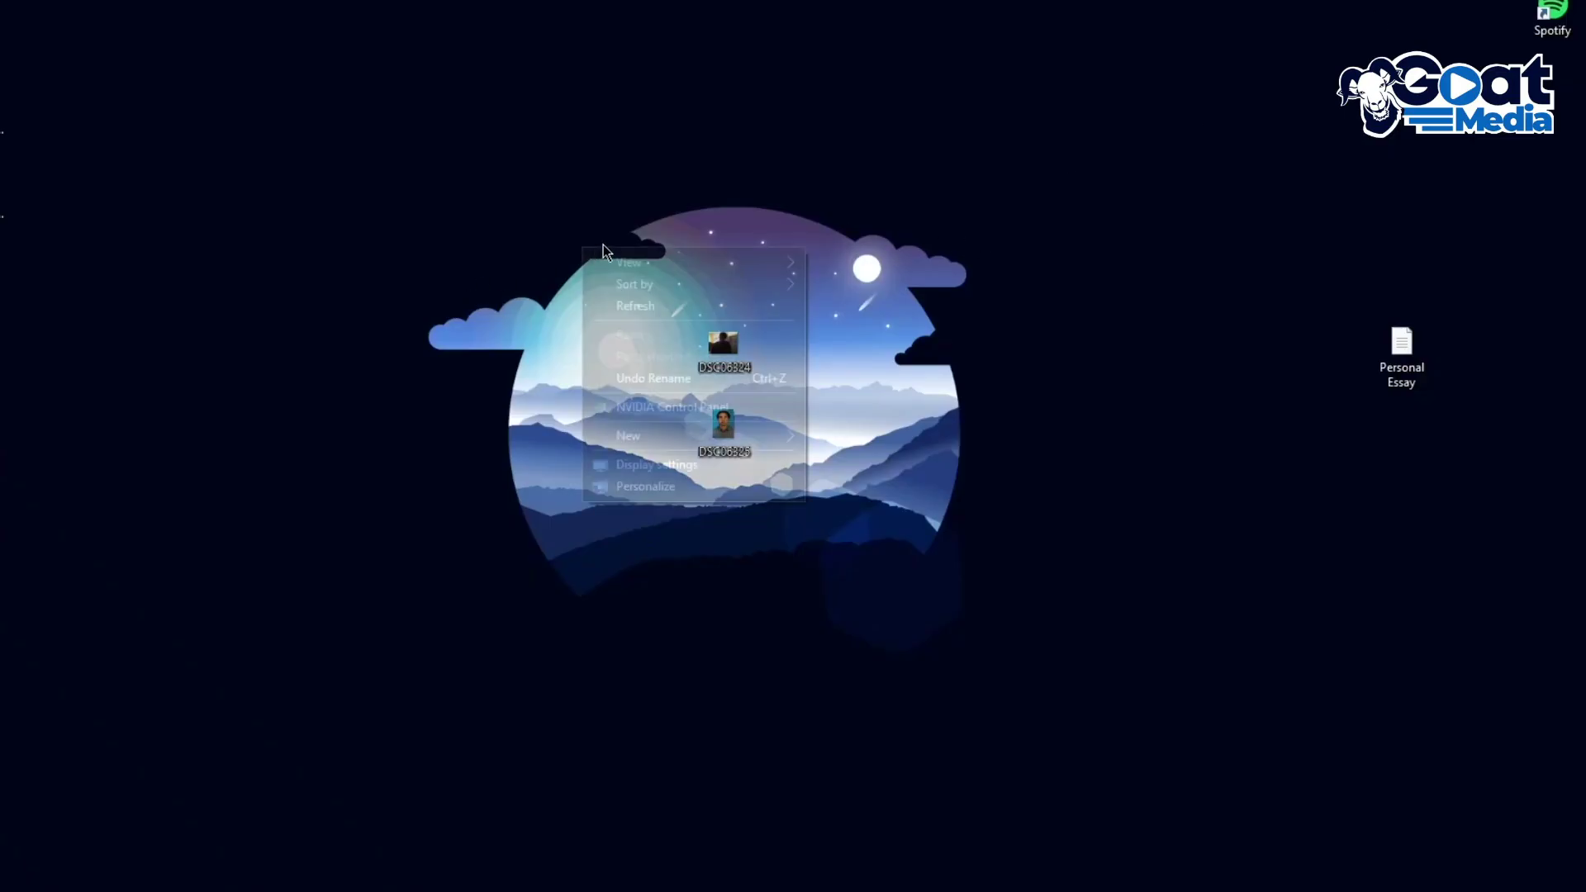
mouse_move(648, 442)
left_click(968, 433)
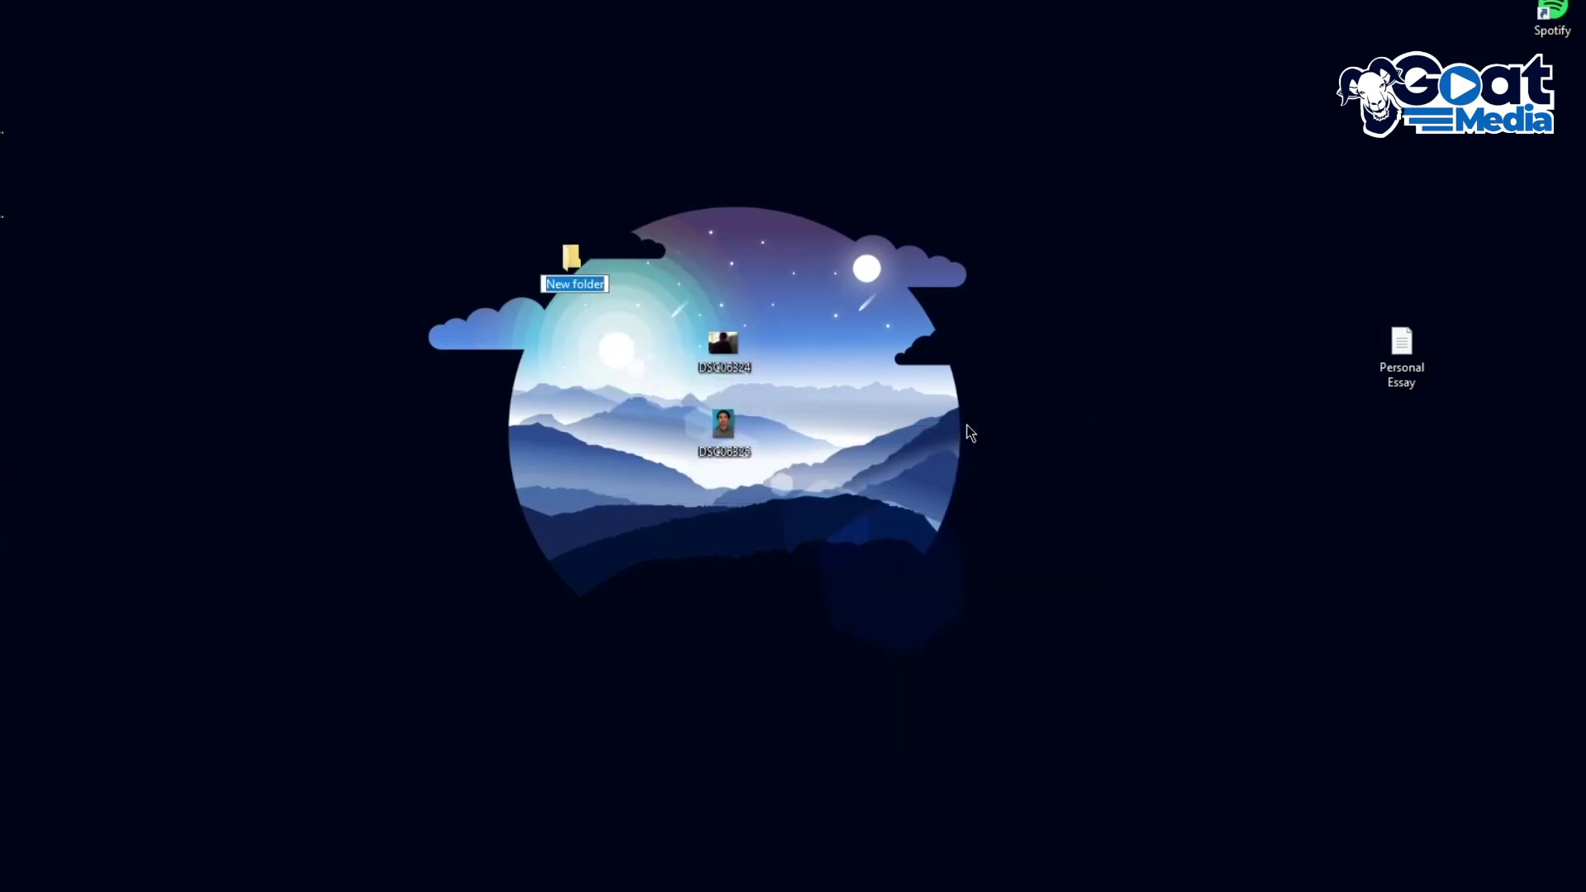
type("ww")
type("ebsite files")
key("Return")
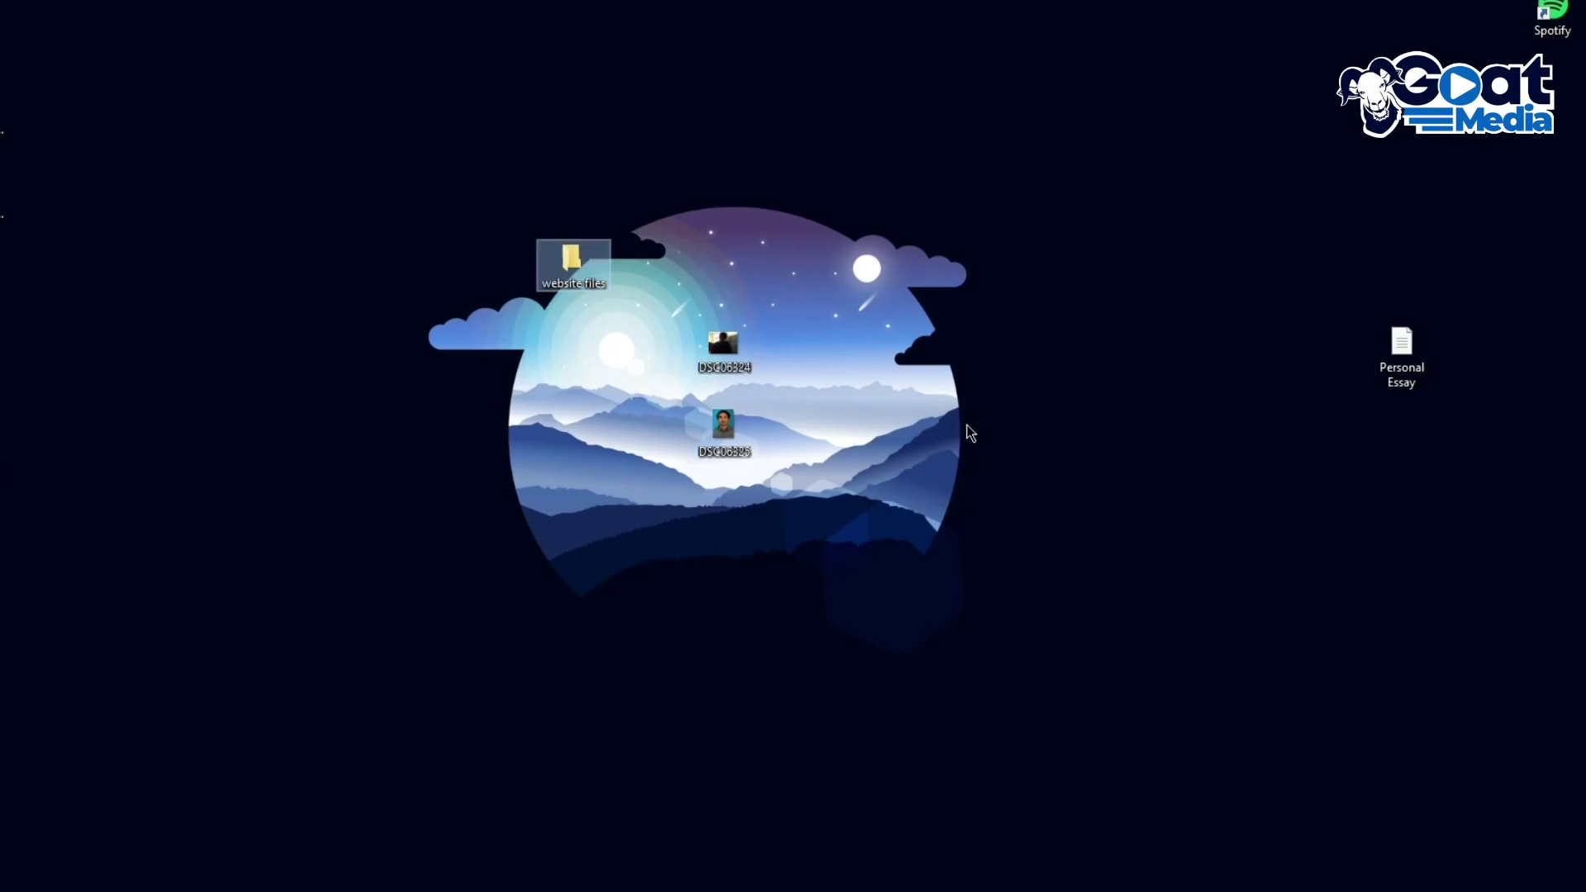
double_click(597, 281)
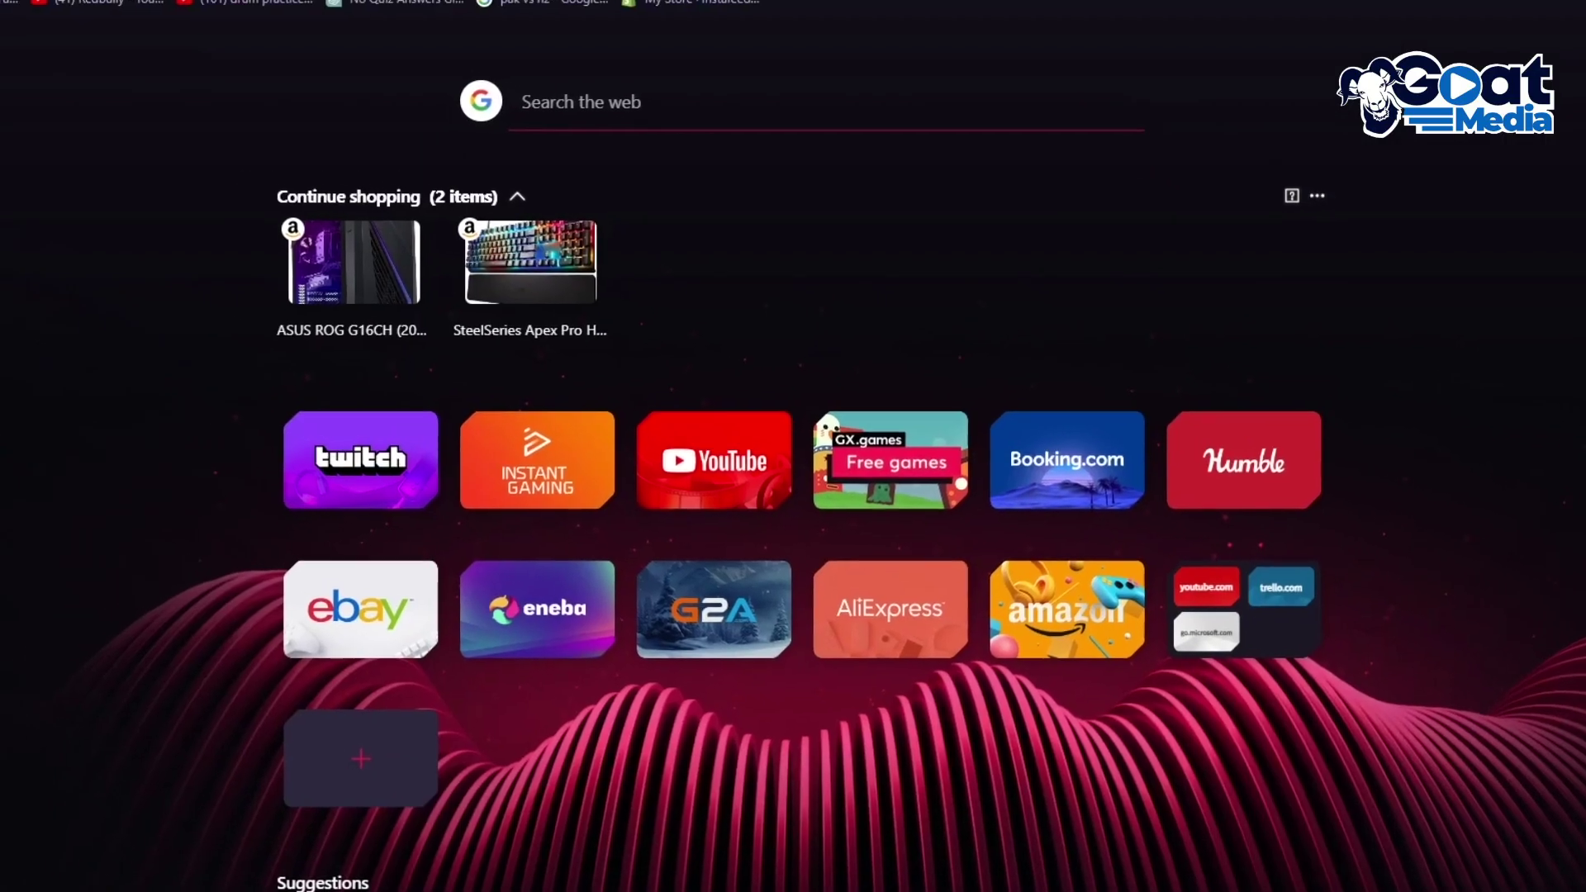
Search for 'random website html and css file' and download the WCSST 32 template from All-free-download.
type("random web")
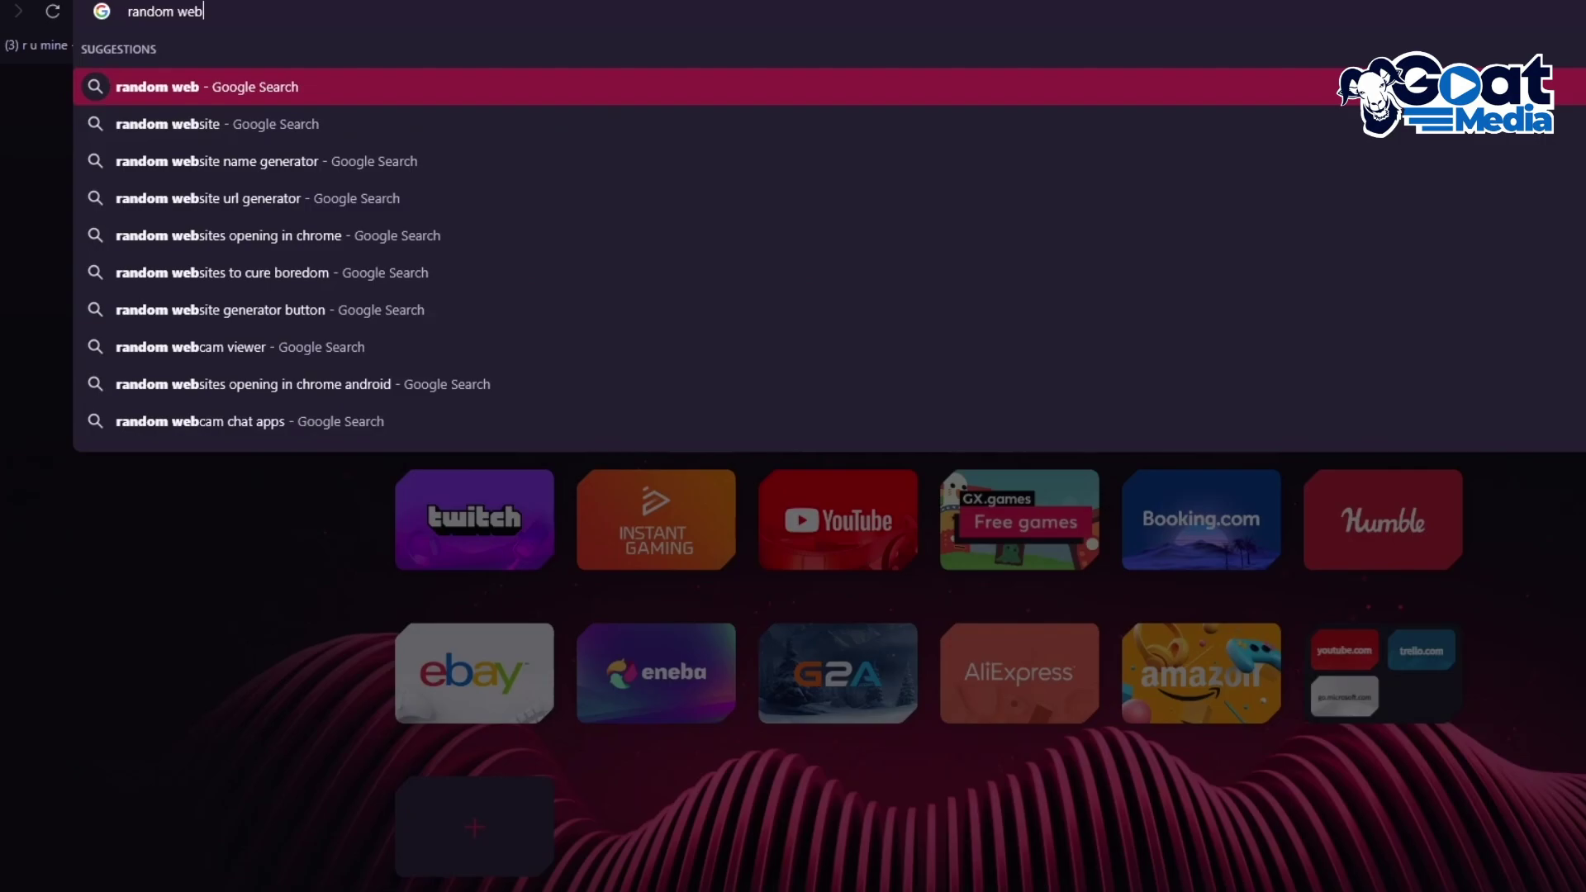
type("site html an")
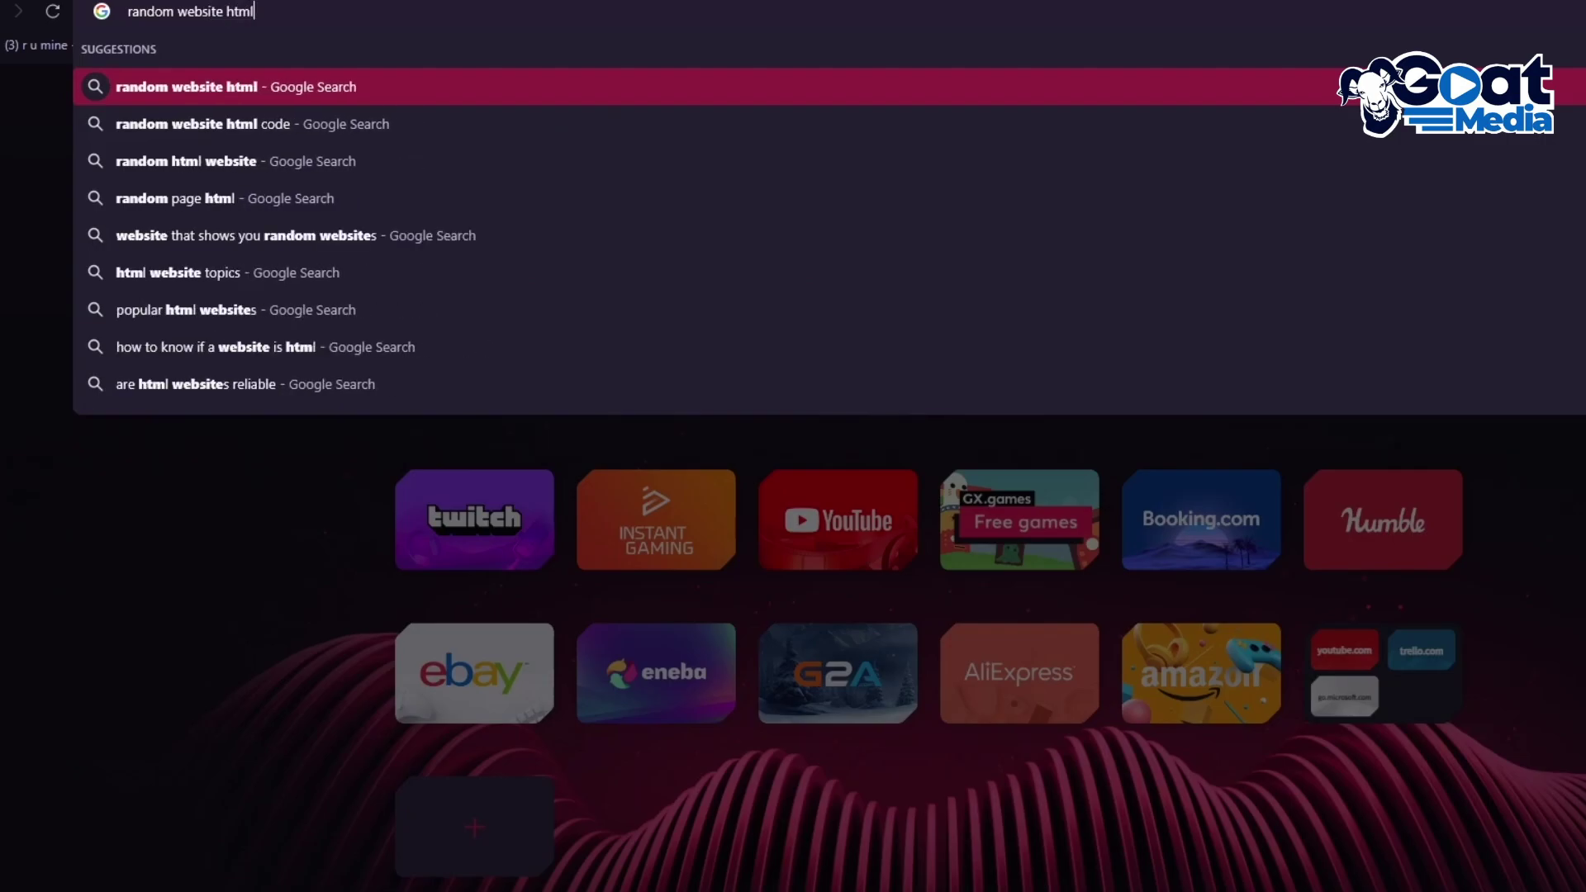
type("d css file")
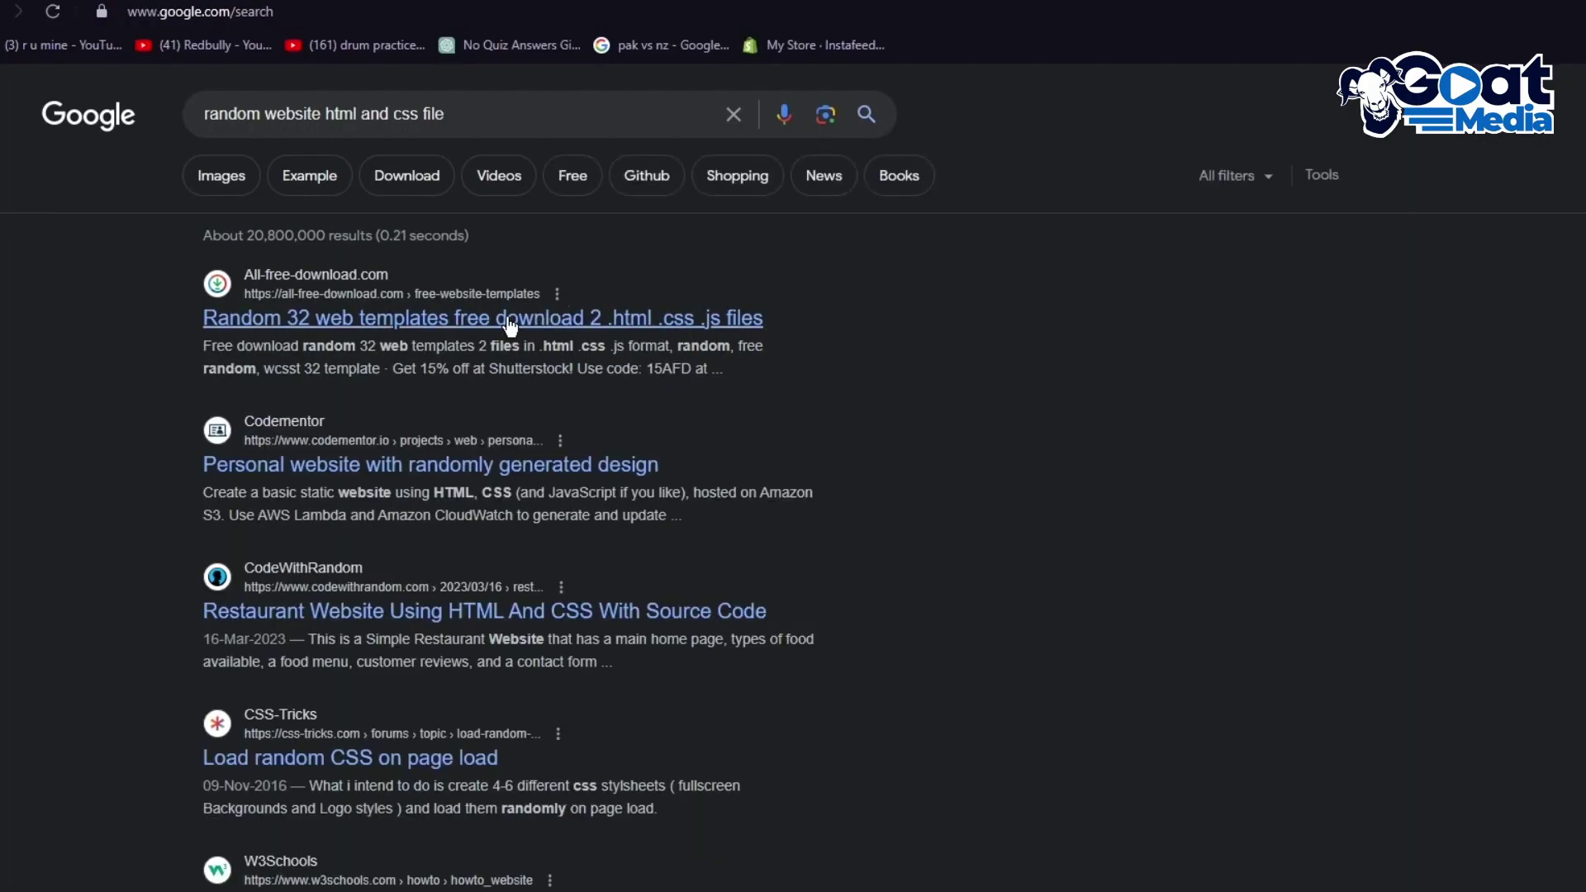
left_click(510, 322)
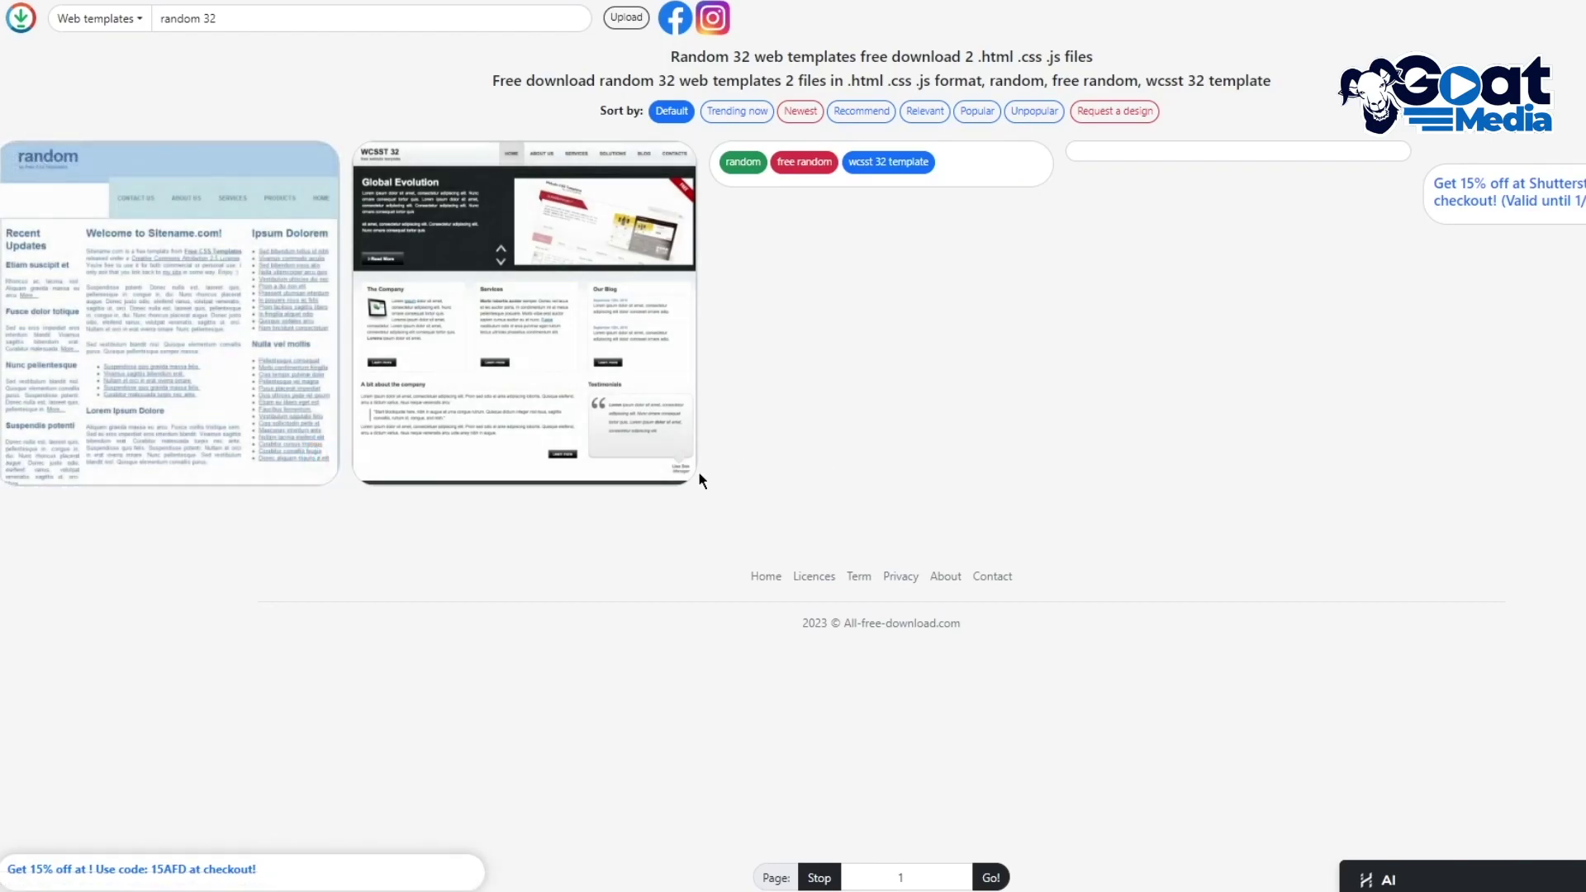
left_click(665, 461)
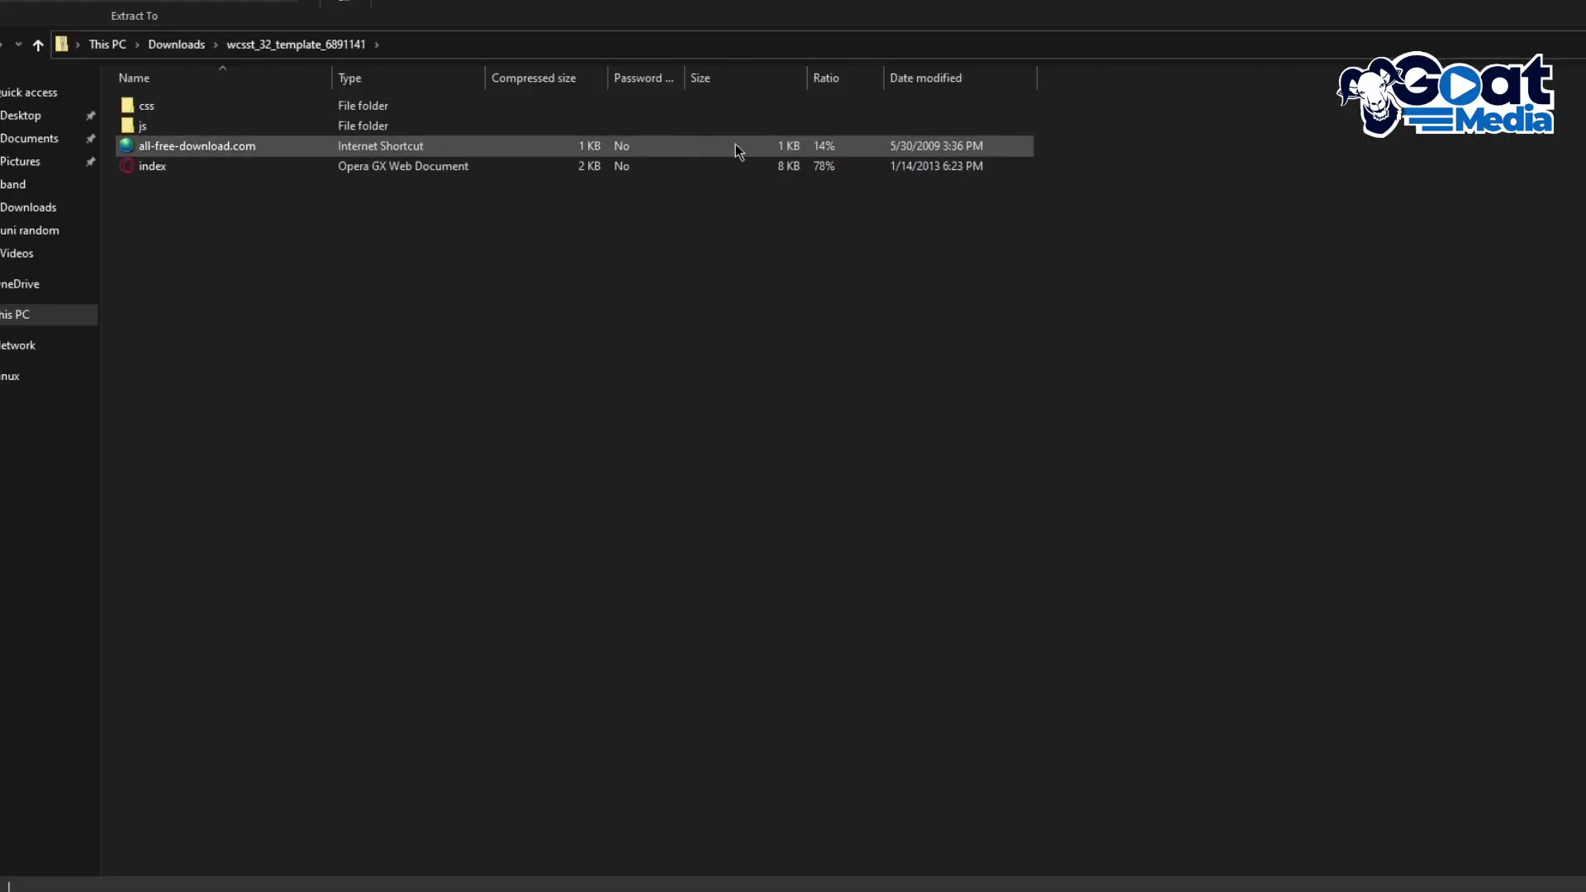
Look inside the downloaded template's css folder.
double_click(240, 100)
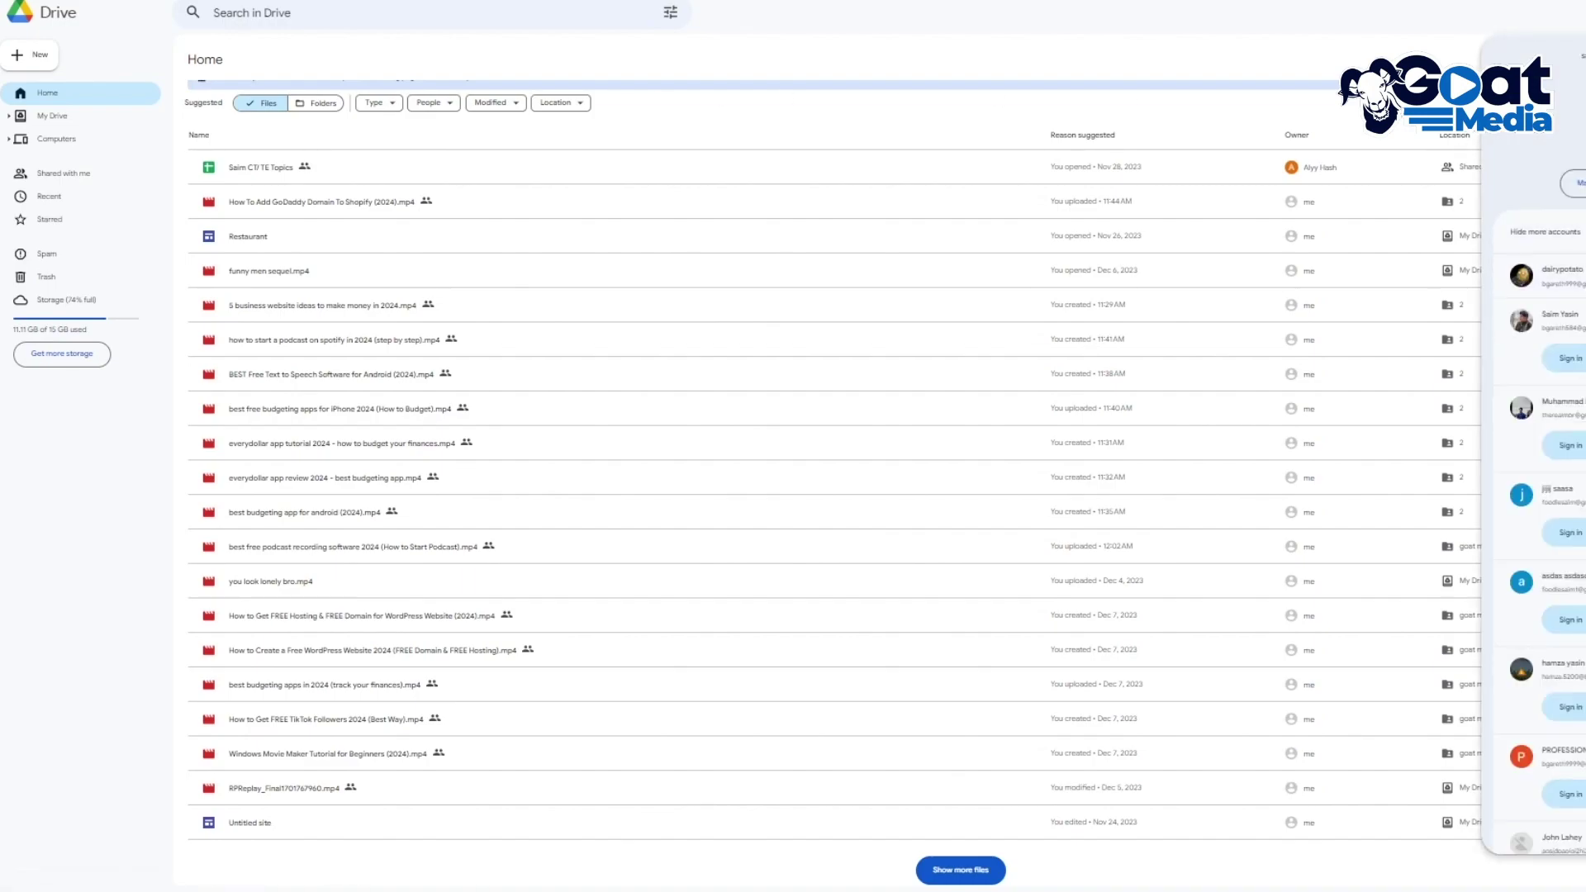
Dismiss the account switcher panel and go to My Drive.
scroll(1538, 446, "down", 3)
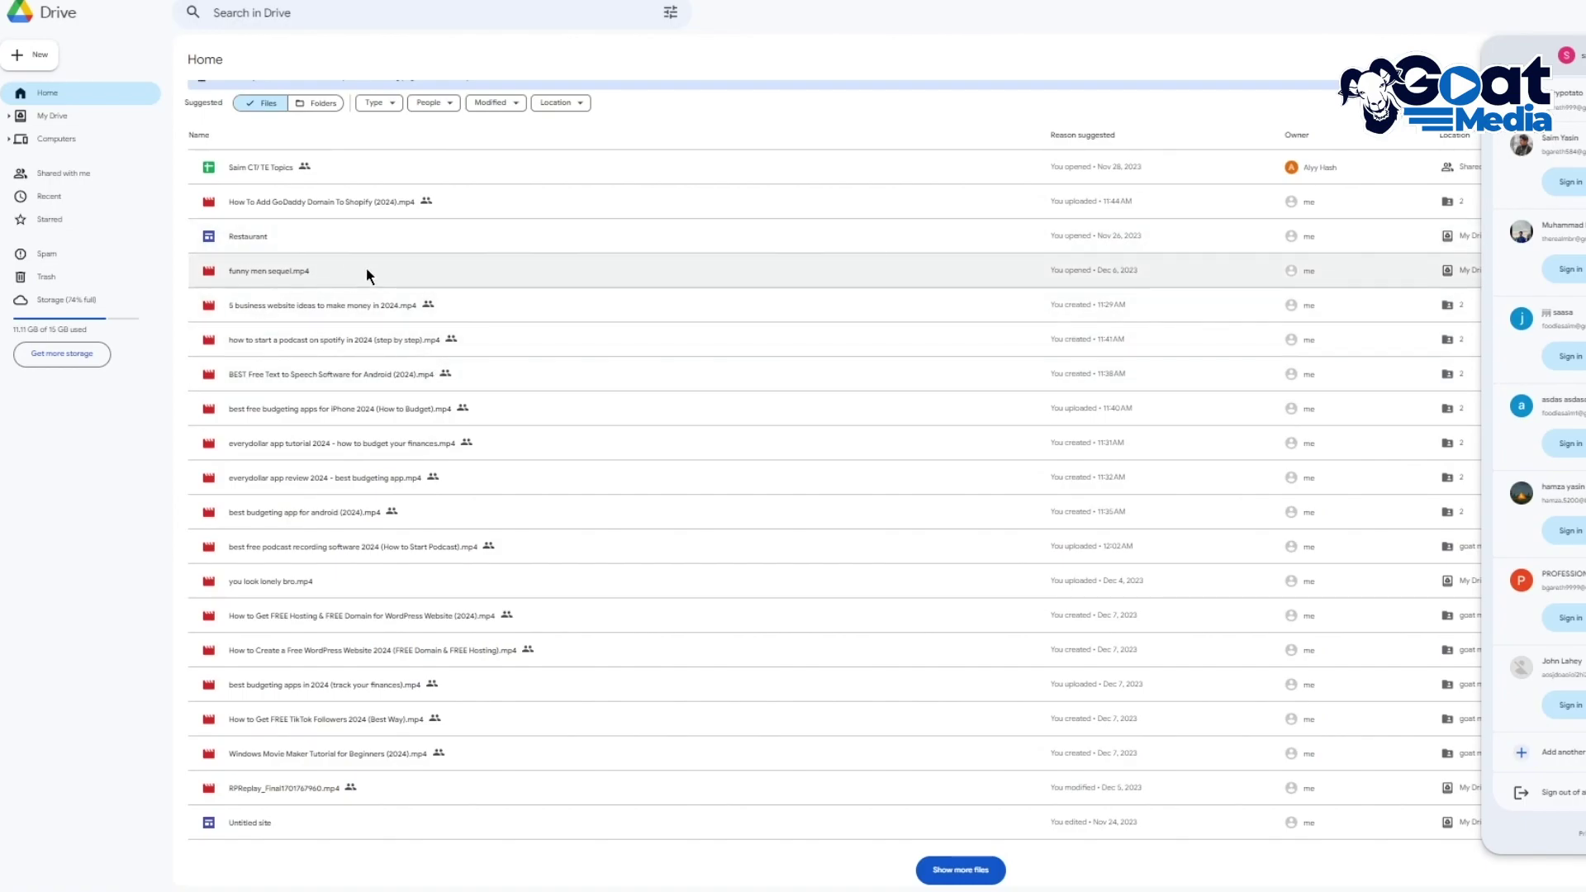
left_click(1220, 248)
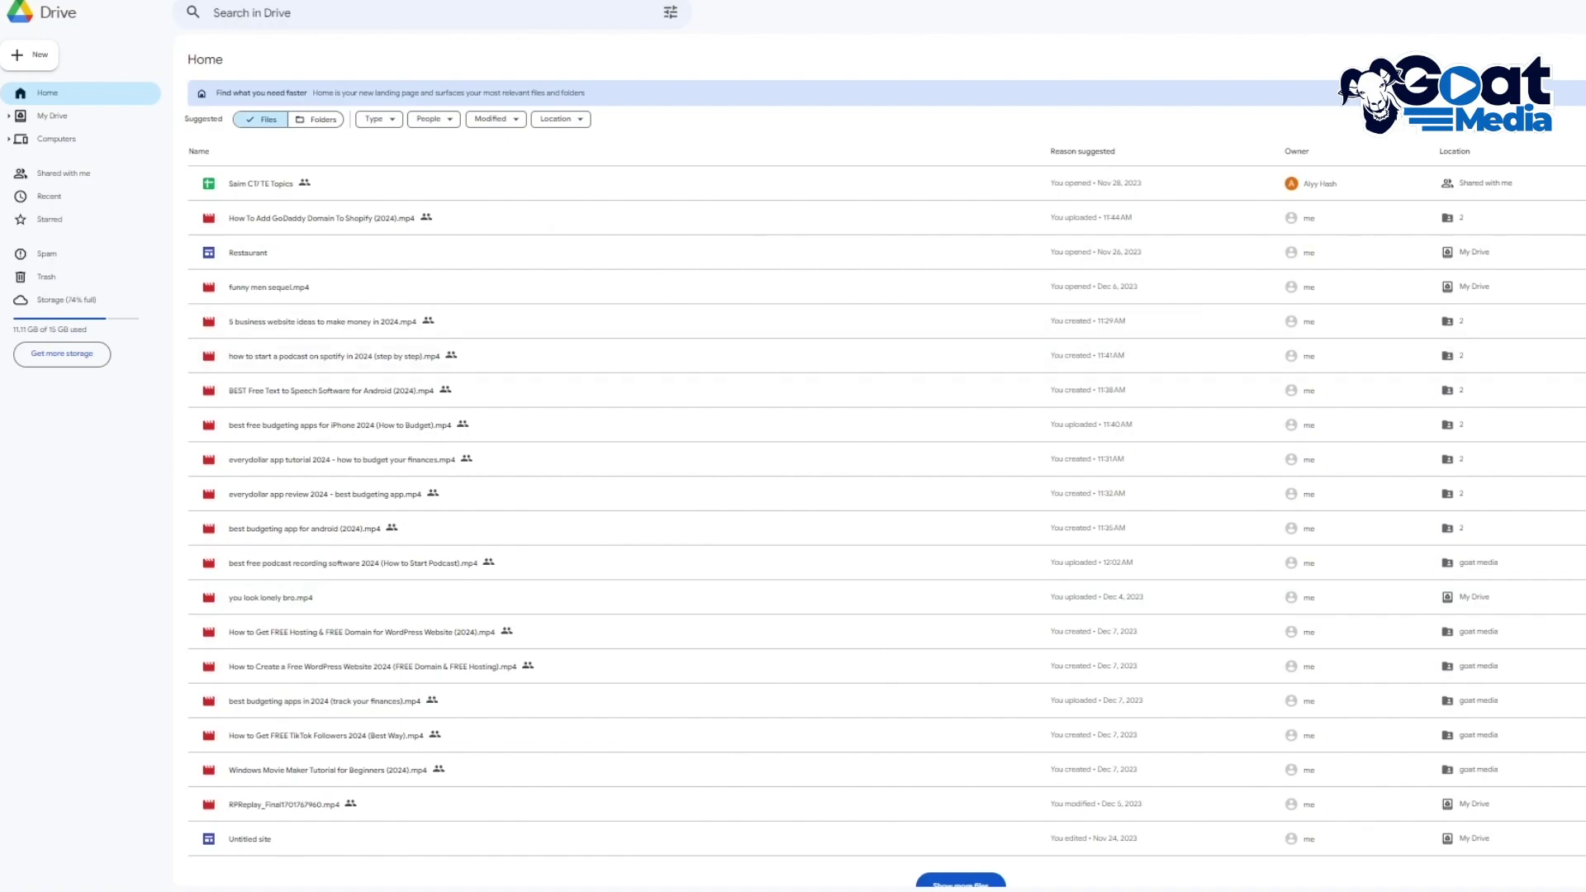
left_click(137, 119)
Extract the wcsst_32_template_6891141 zip from Downloads and drag the extracted folder into My Drive.
mouse_move(771, 815)
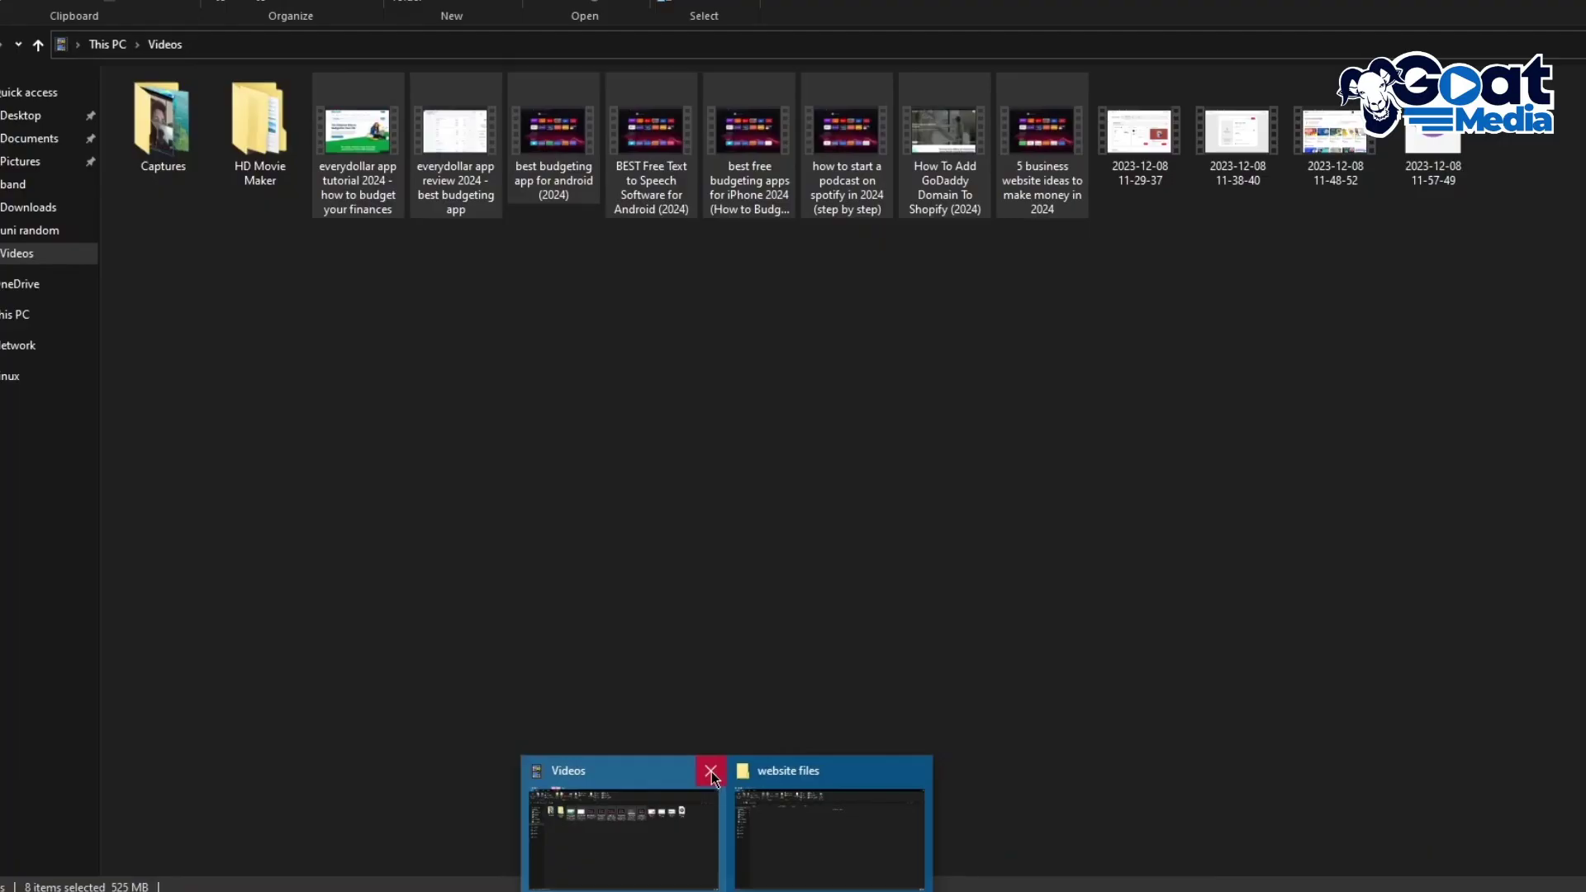
left_click(712, 773)
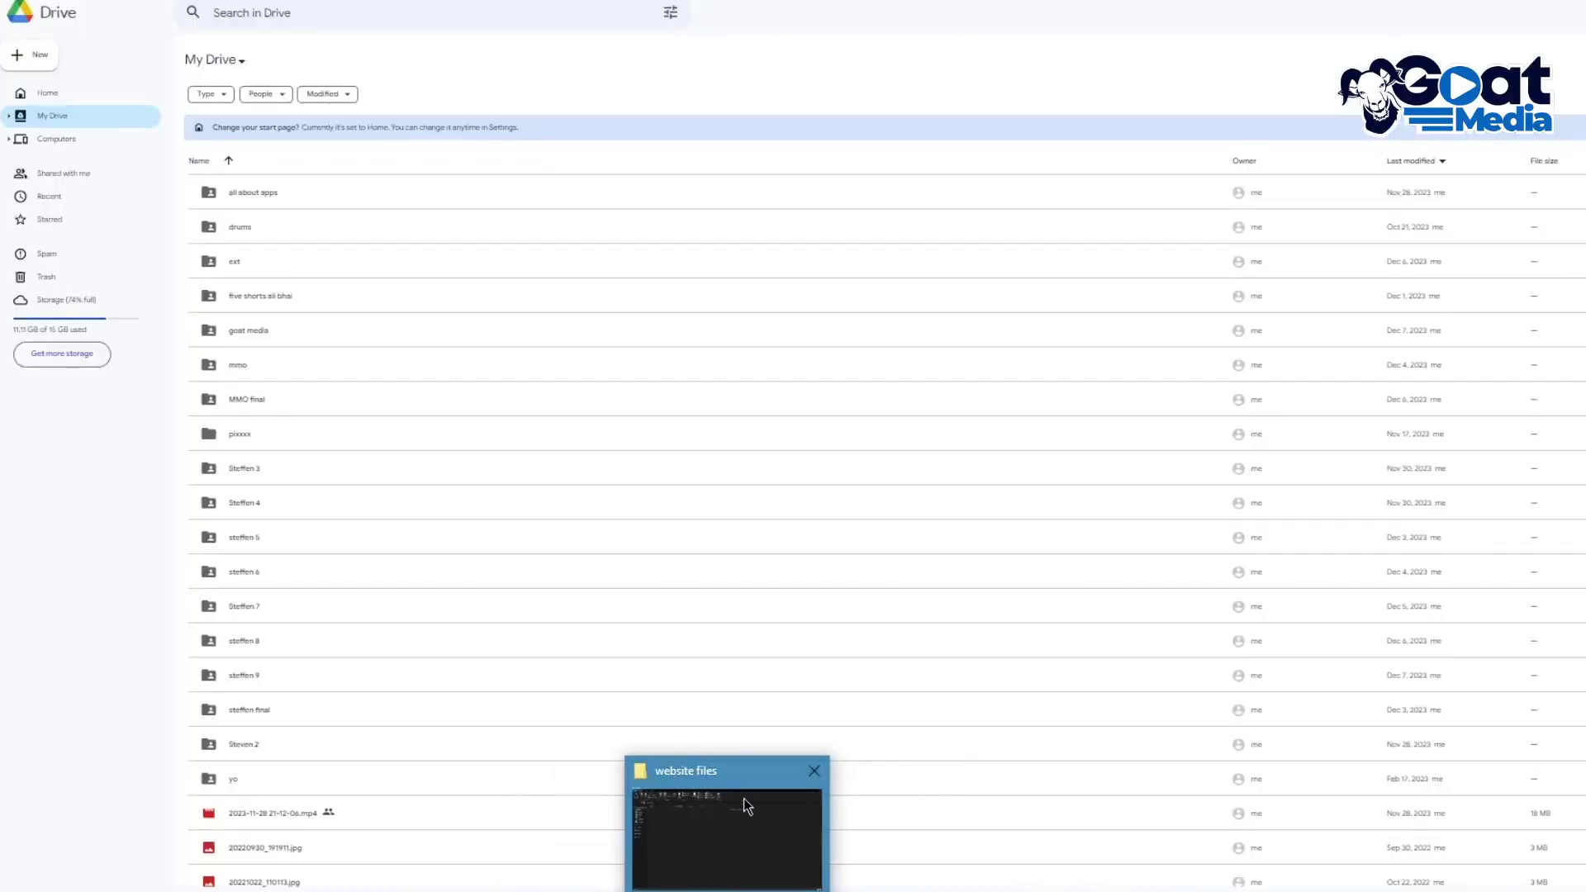
left_click(745, 806)
left_click(47, 210)
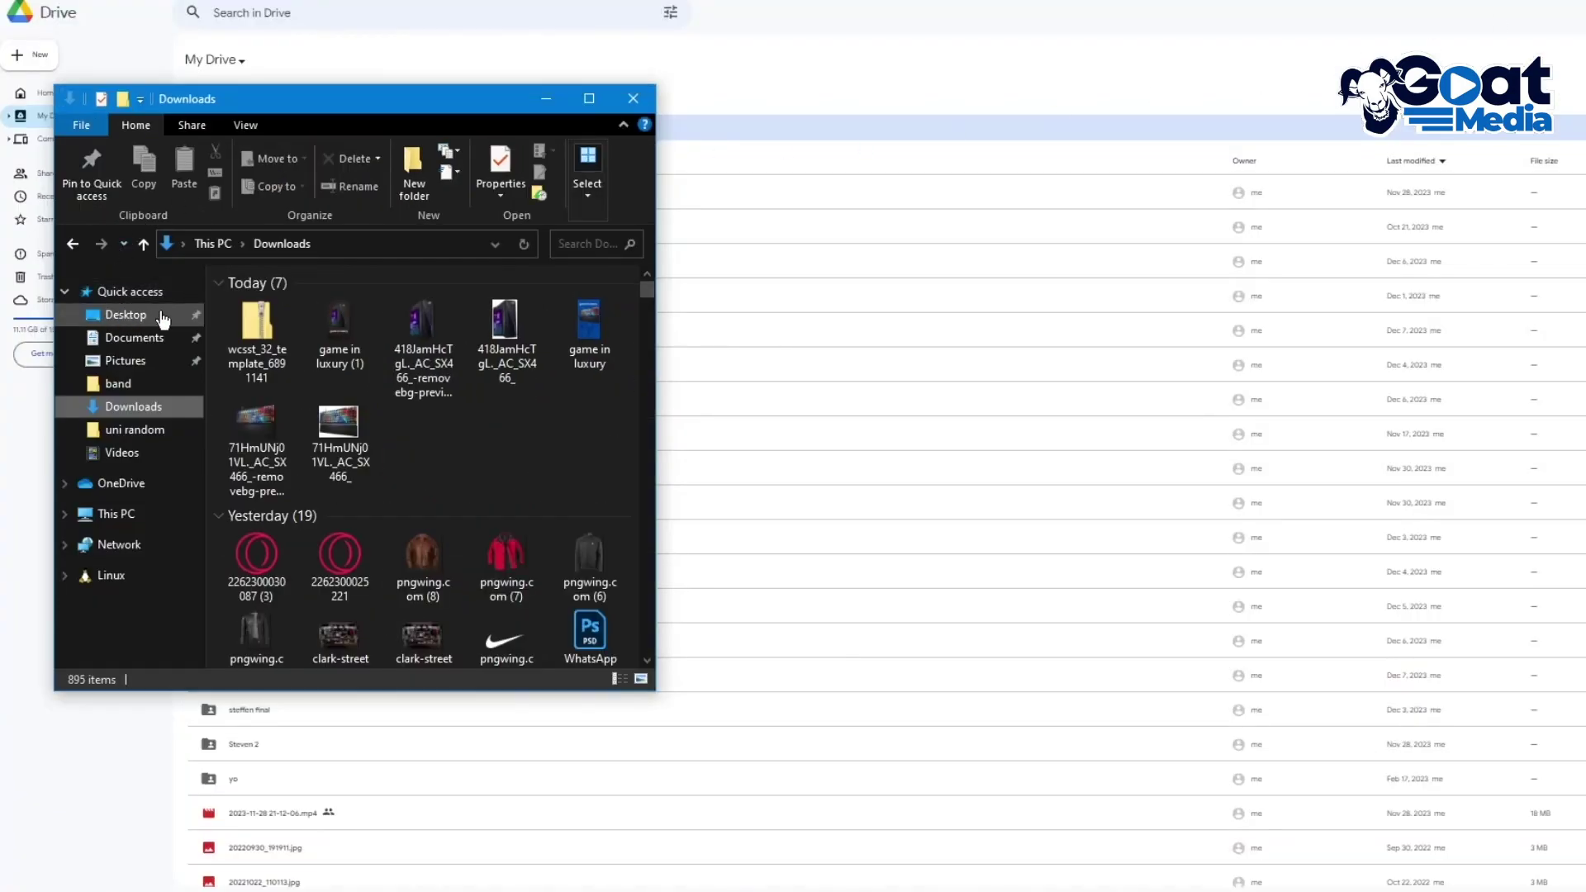
left_click(152, 137)
left_click_drag(1179, 370, 242, 338)
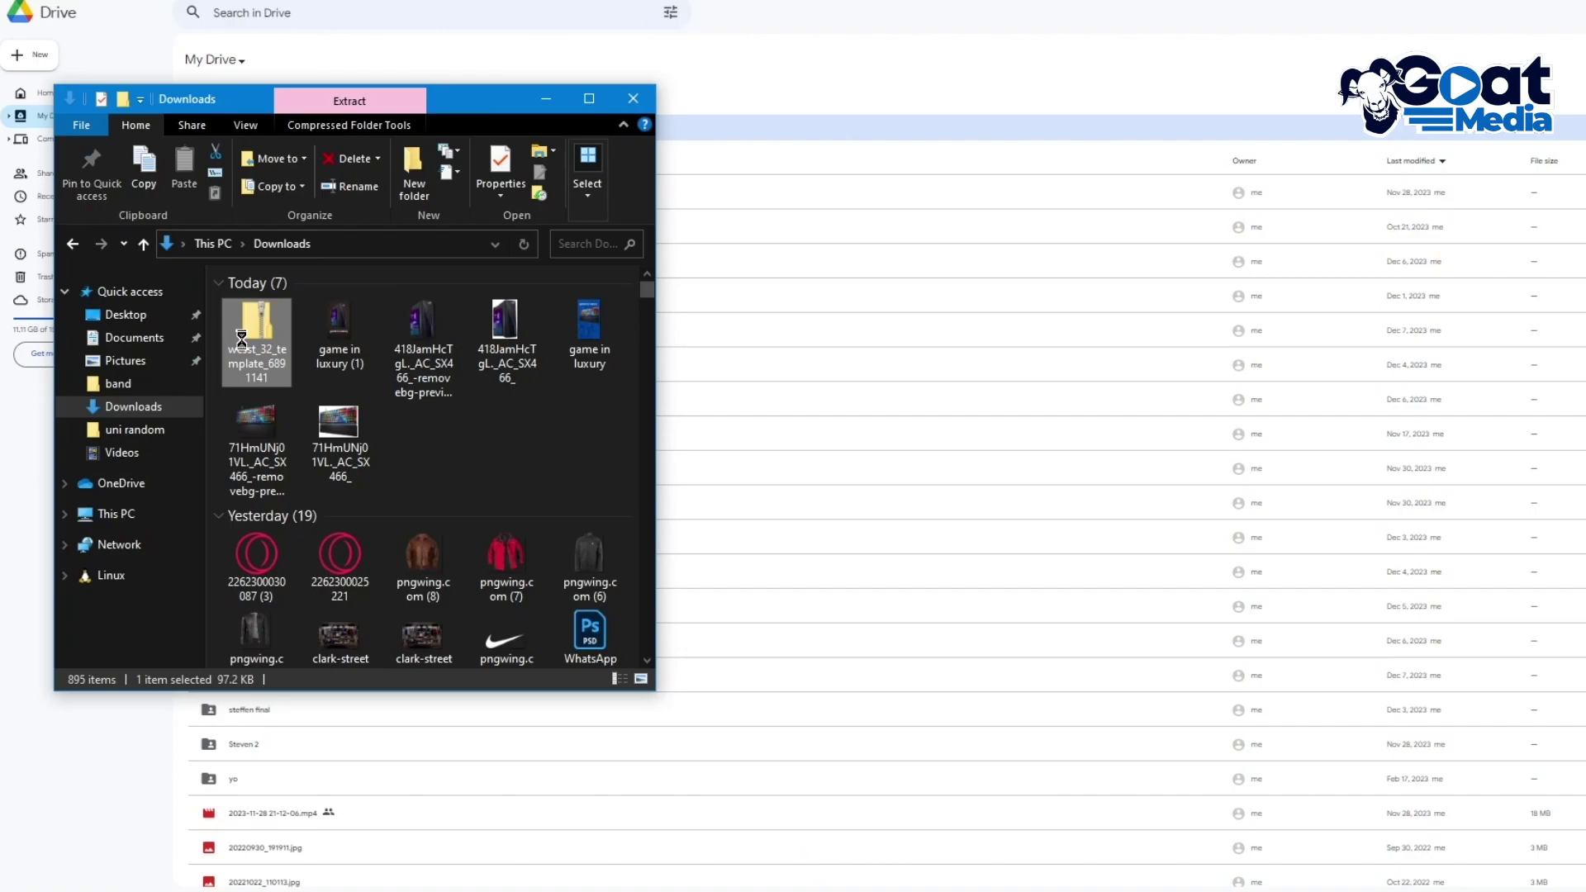
right_click(242, 339)
left_click(363, 551)
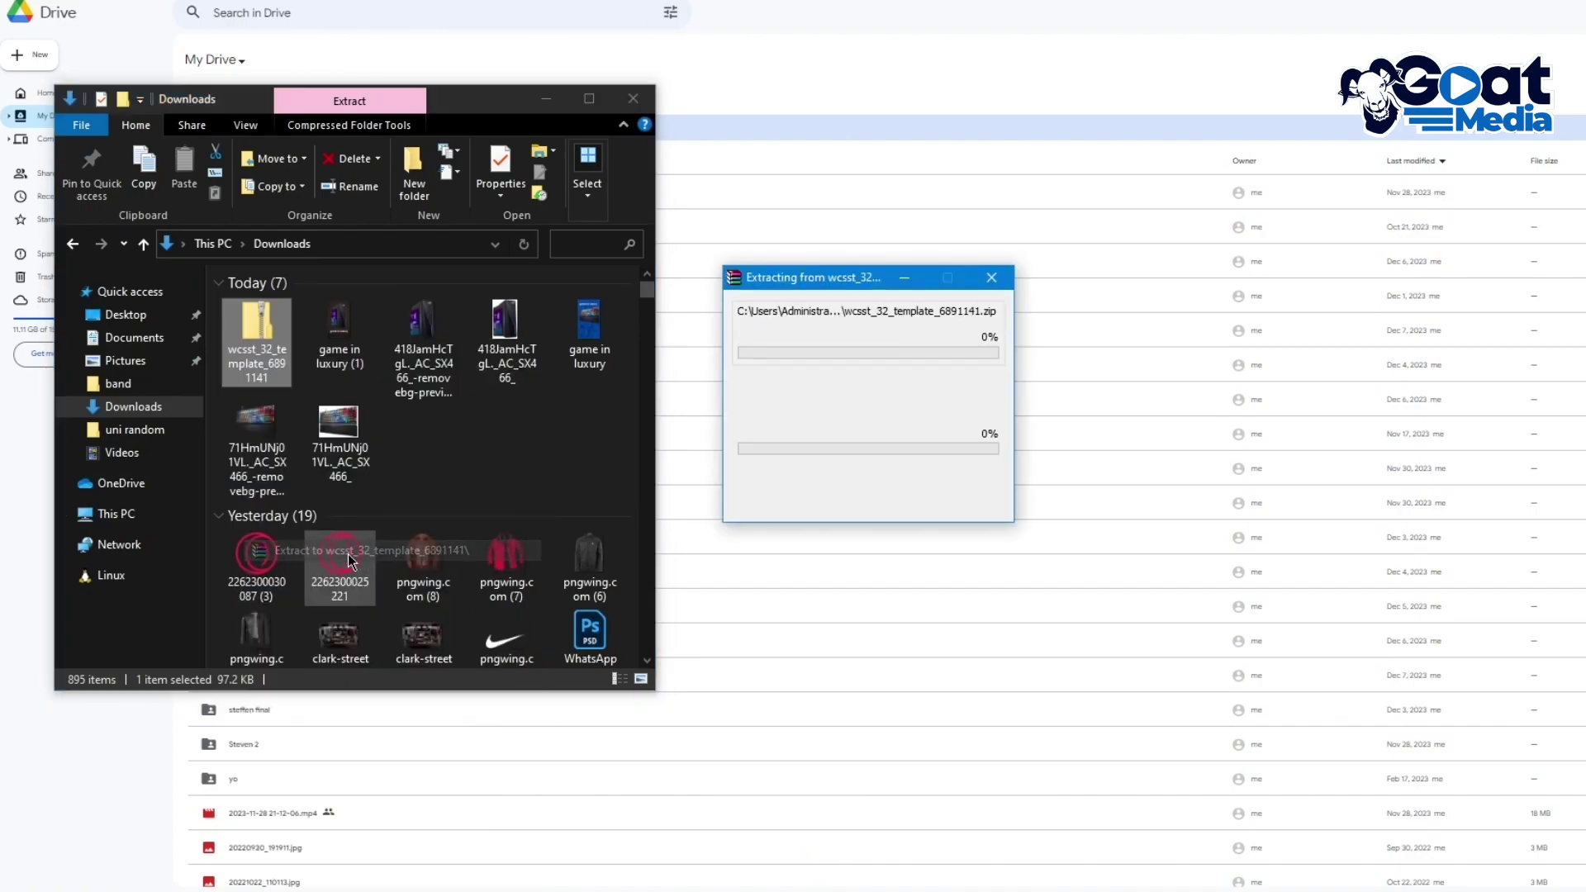
left_click_drag(423, 447, 1066, 463)
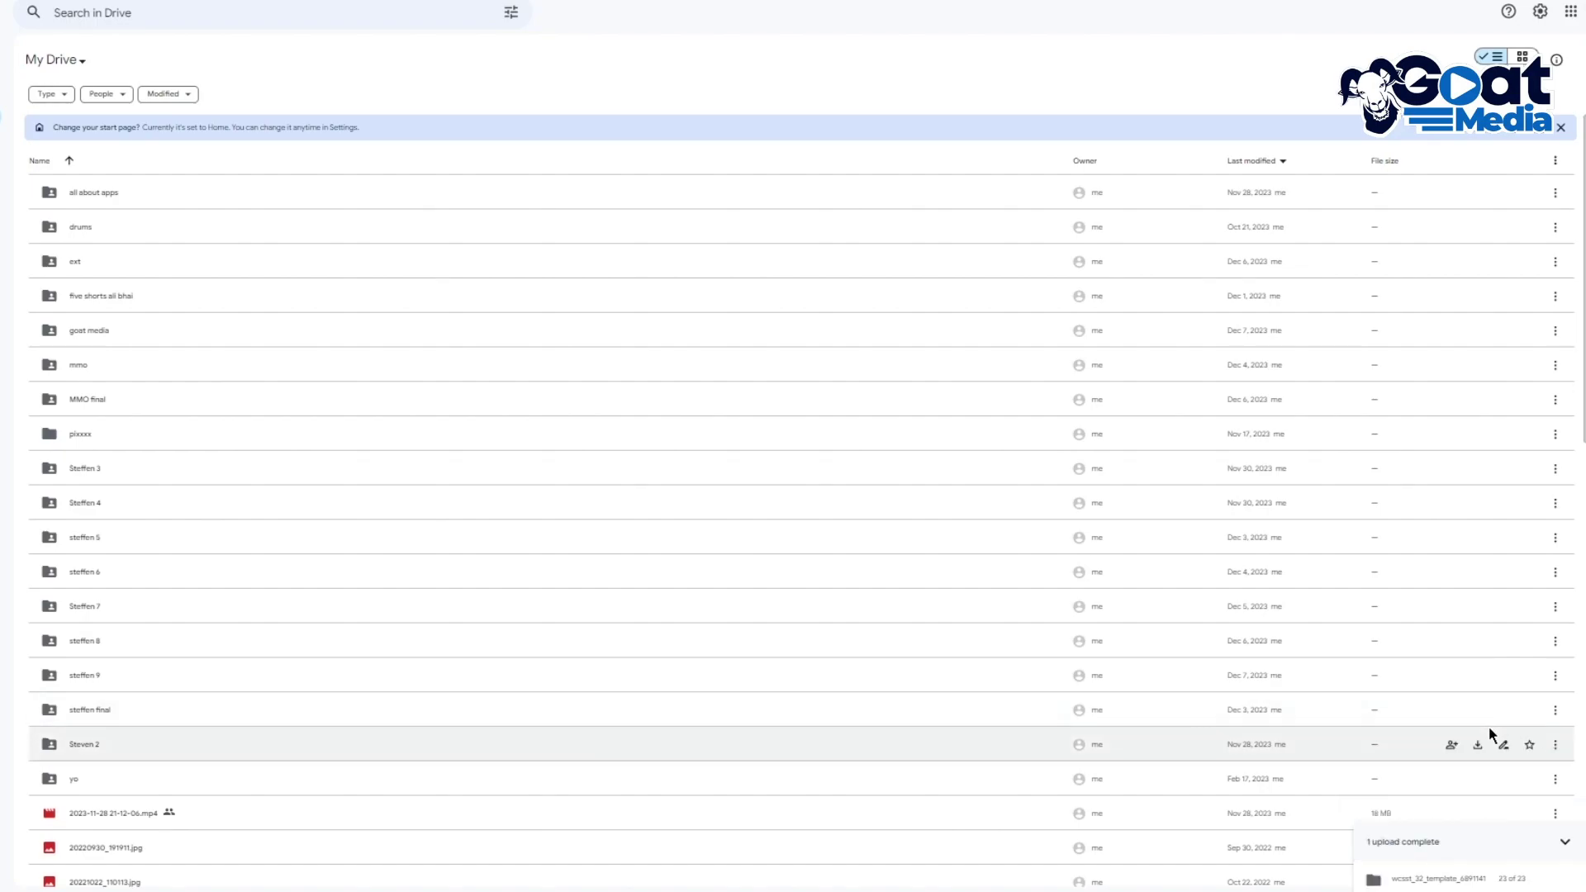
left_click(1440, 878)
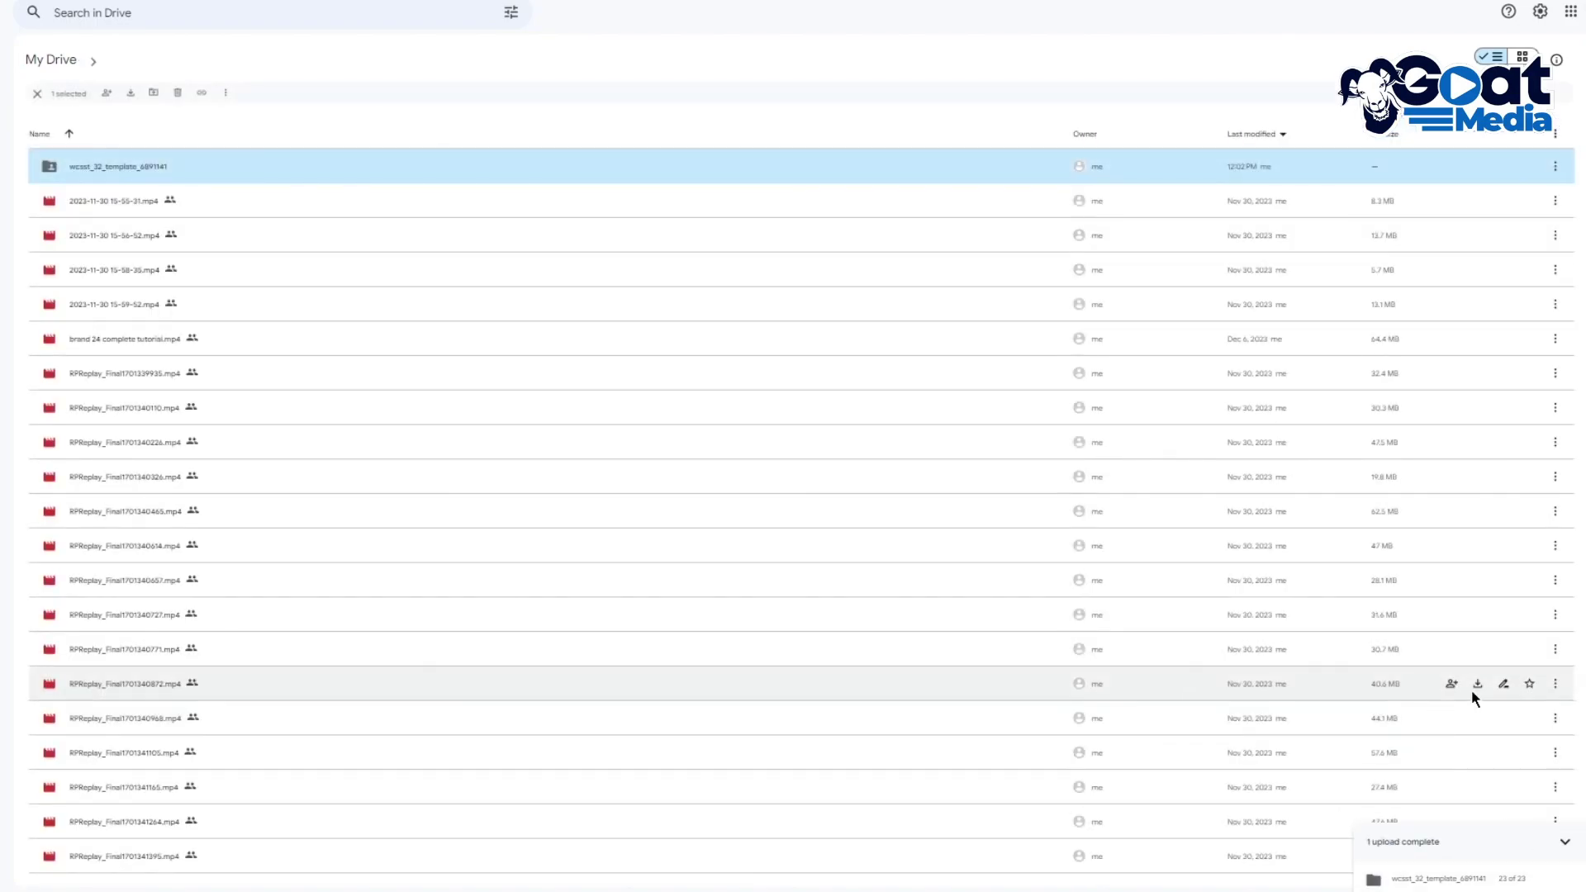
right_click(172, 169)
left_click(254, 241)
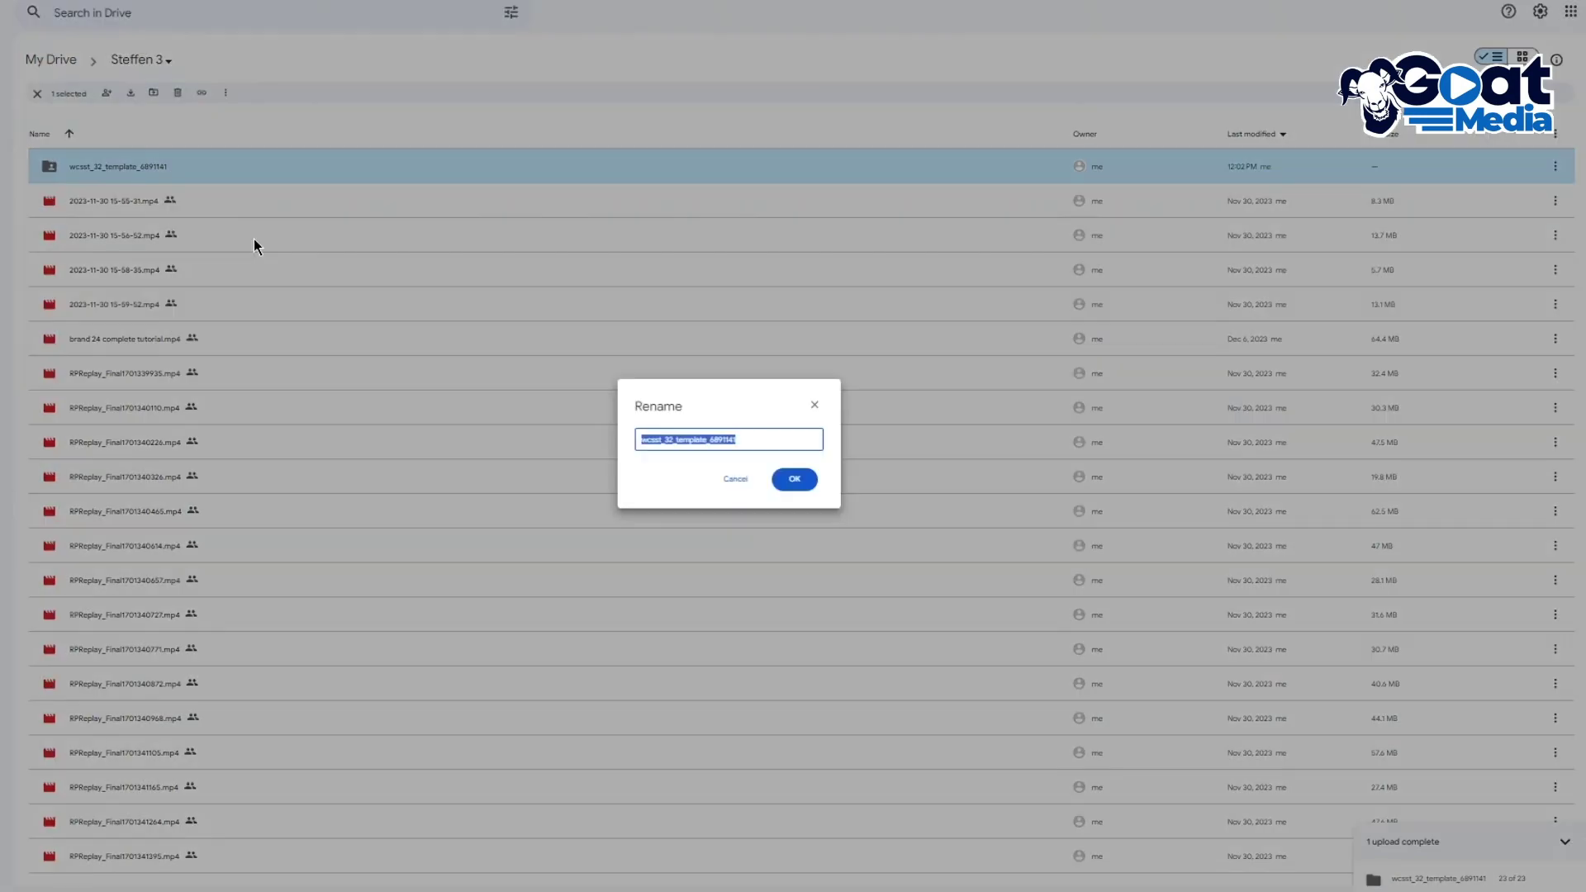
type("www")
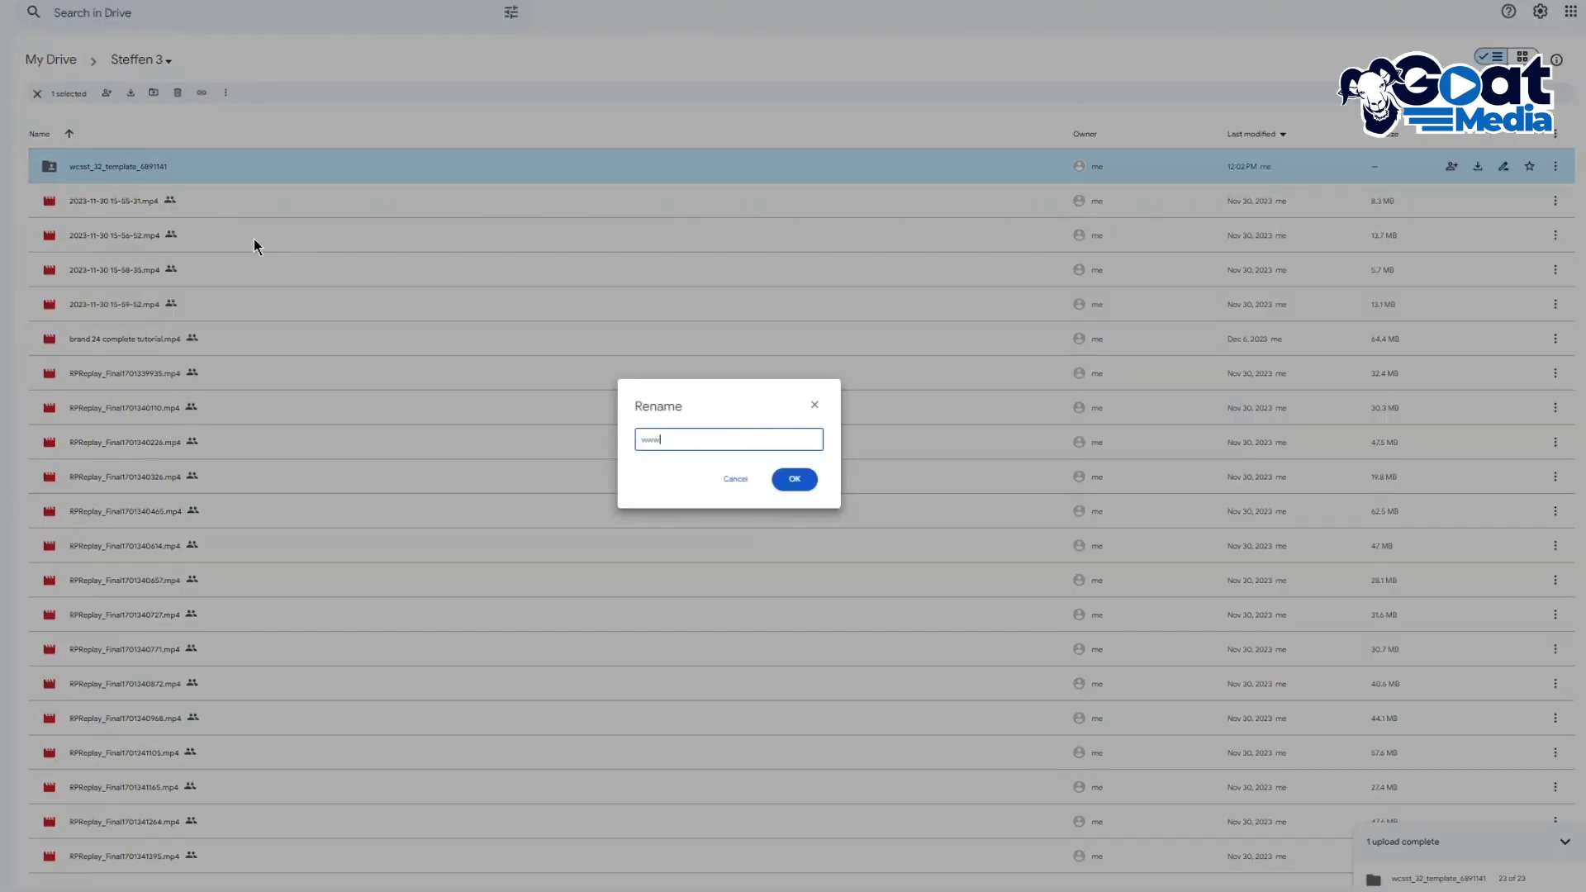
type(".webf.com")
key("Return")
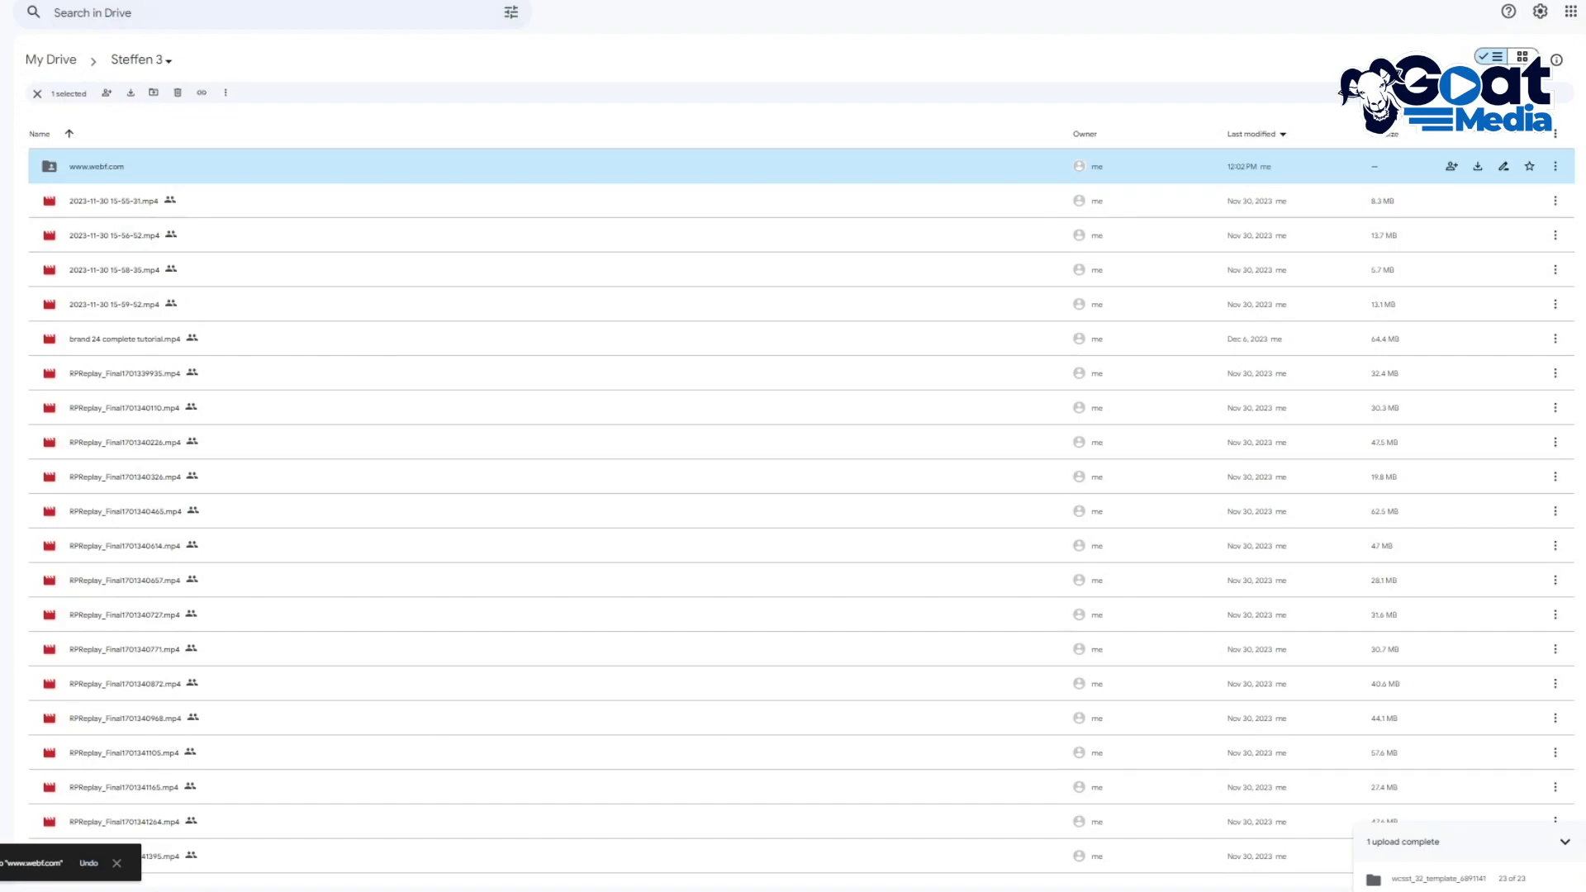
right_click(160, 166)
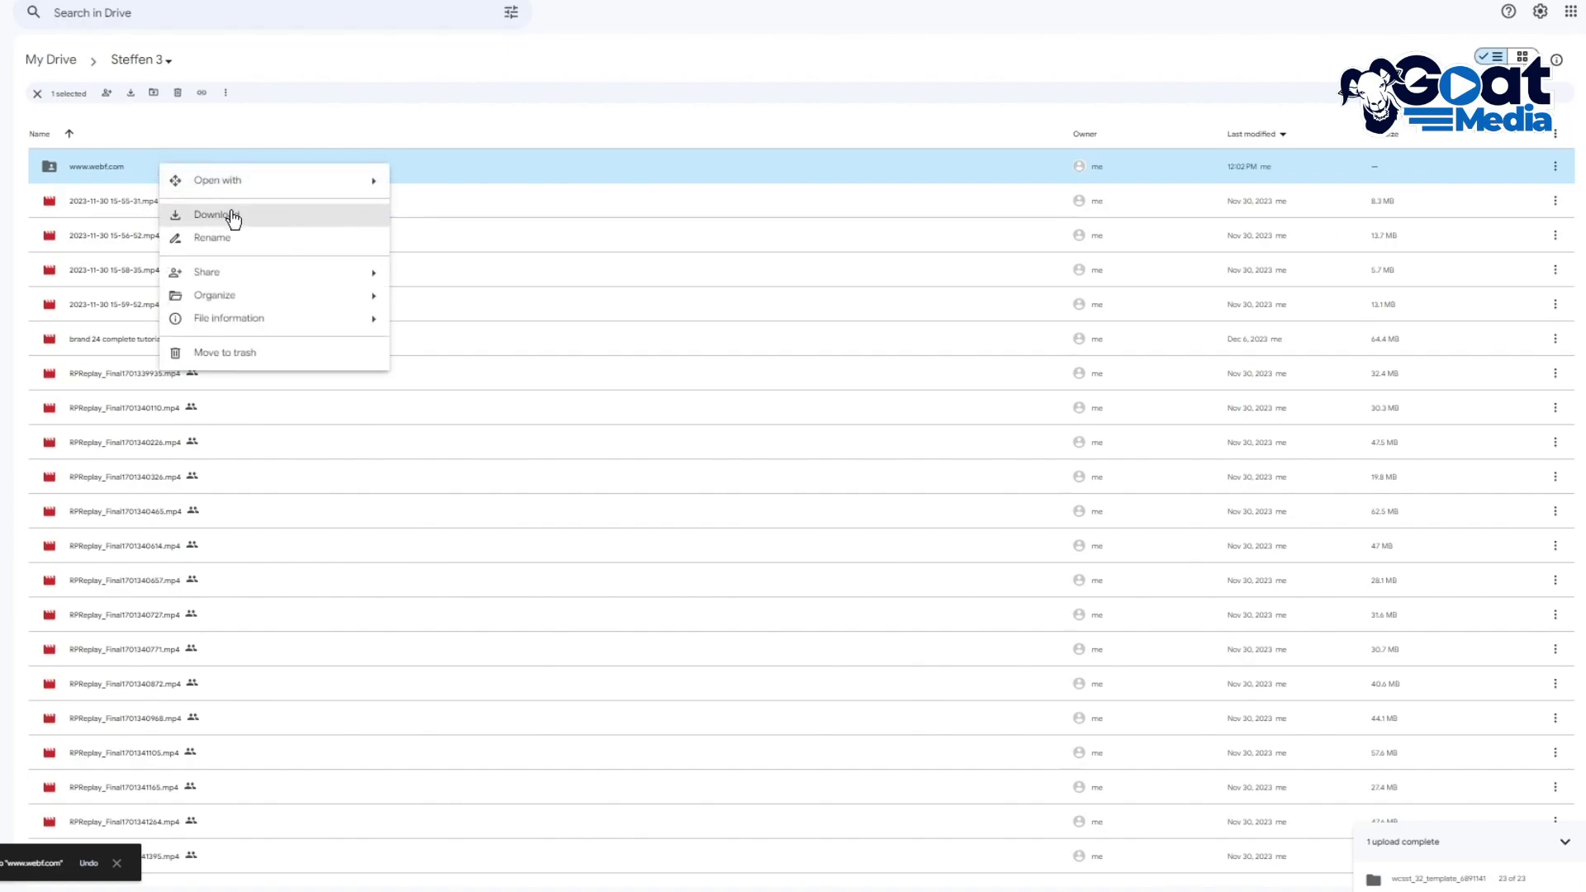
mouse_move(231, 275)
left_click(577, 285)
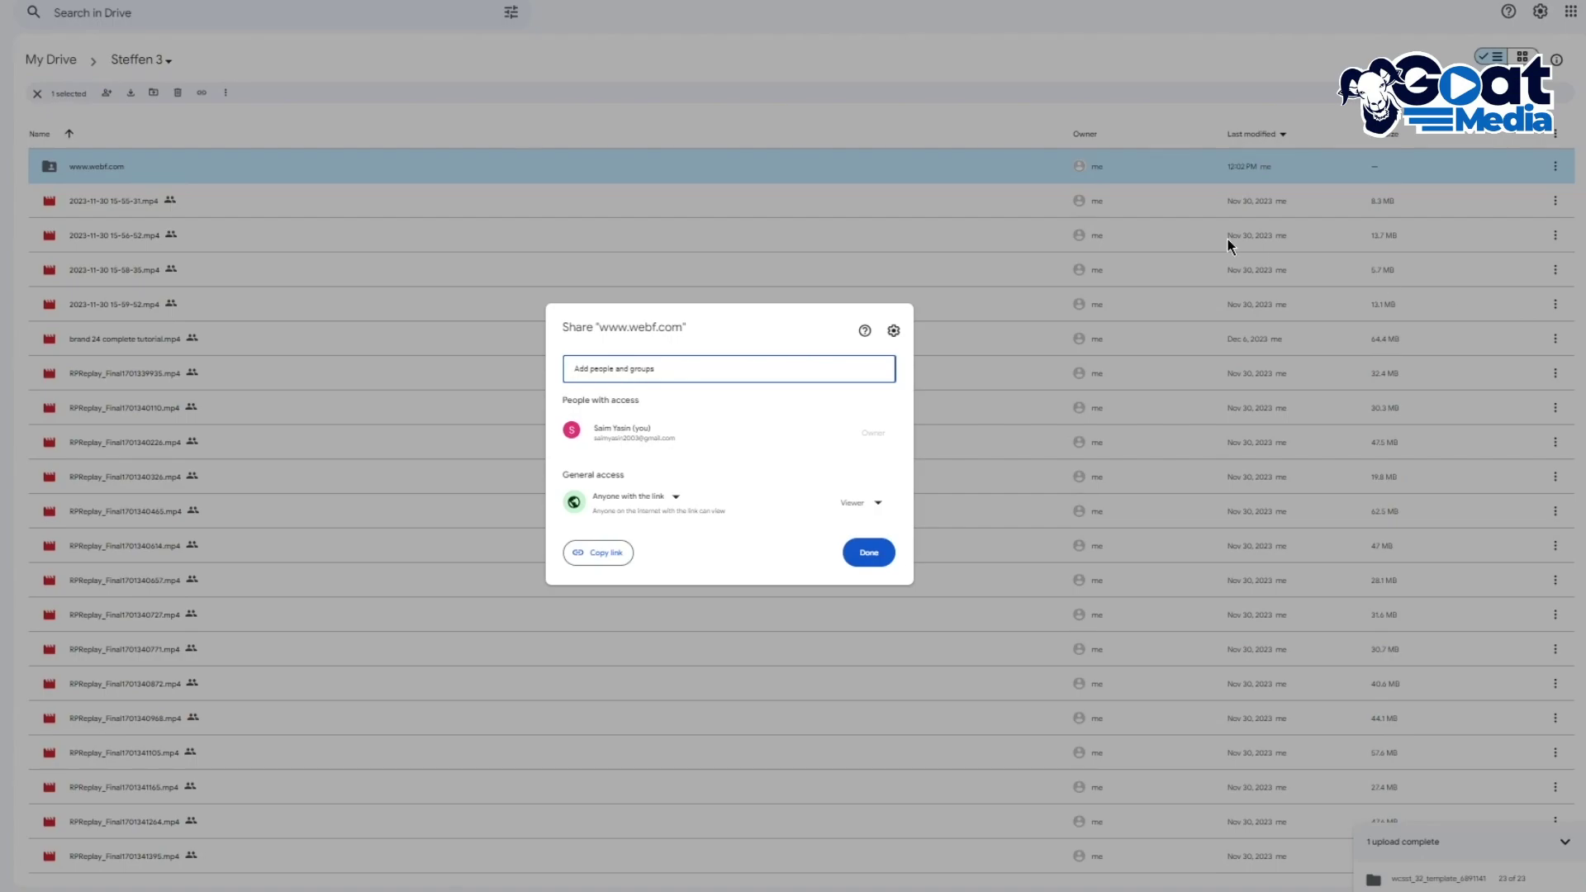
left_click(642, 191)
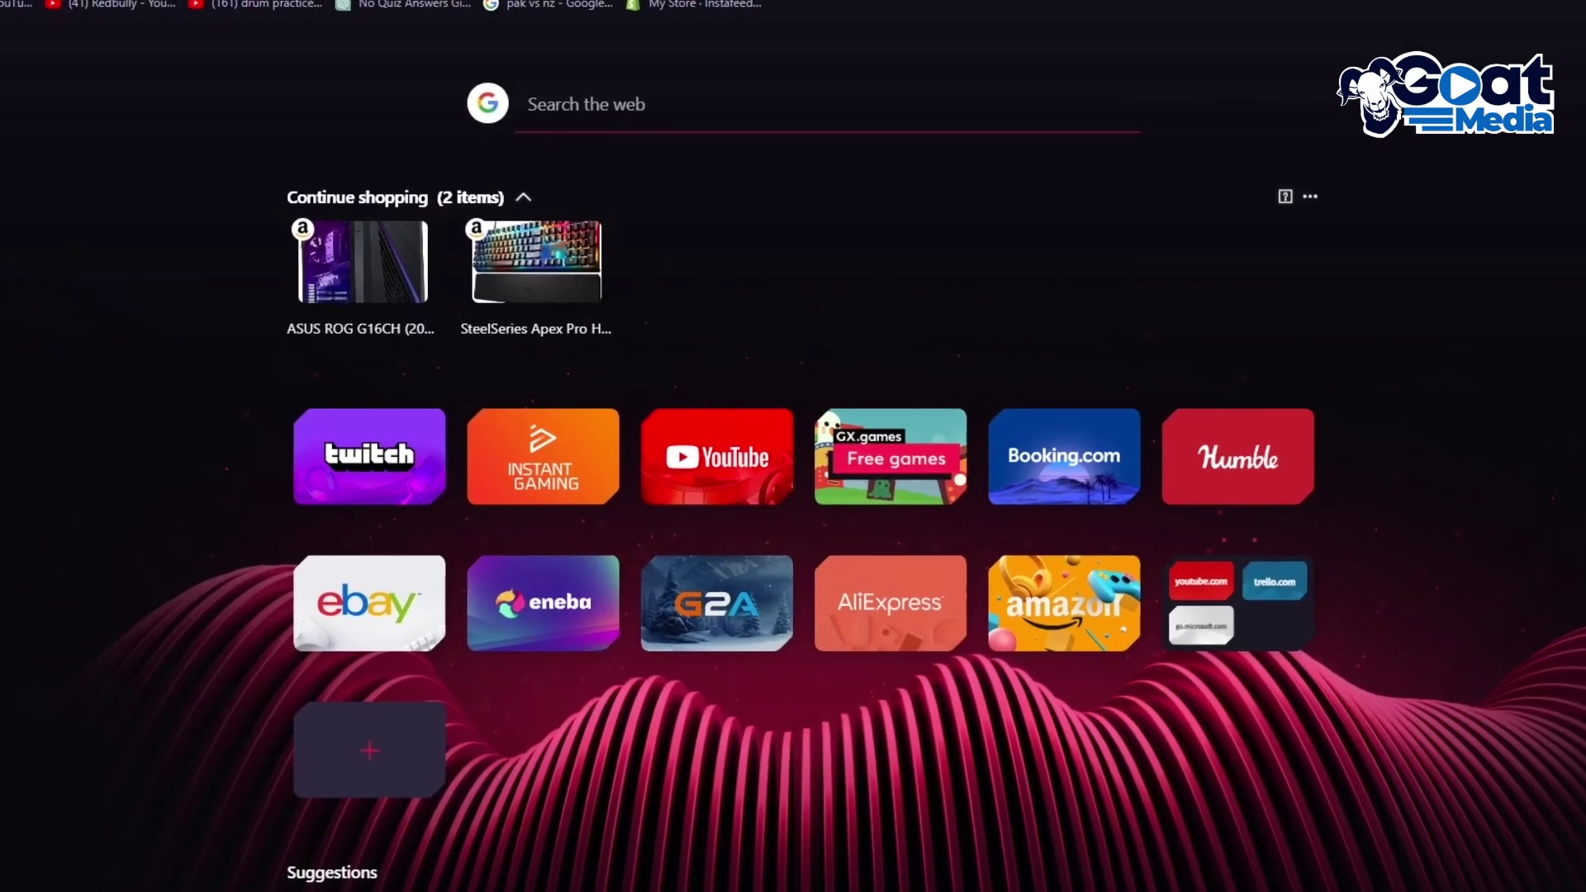
key("ctrl+l")
type("drv.tw")
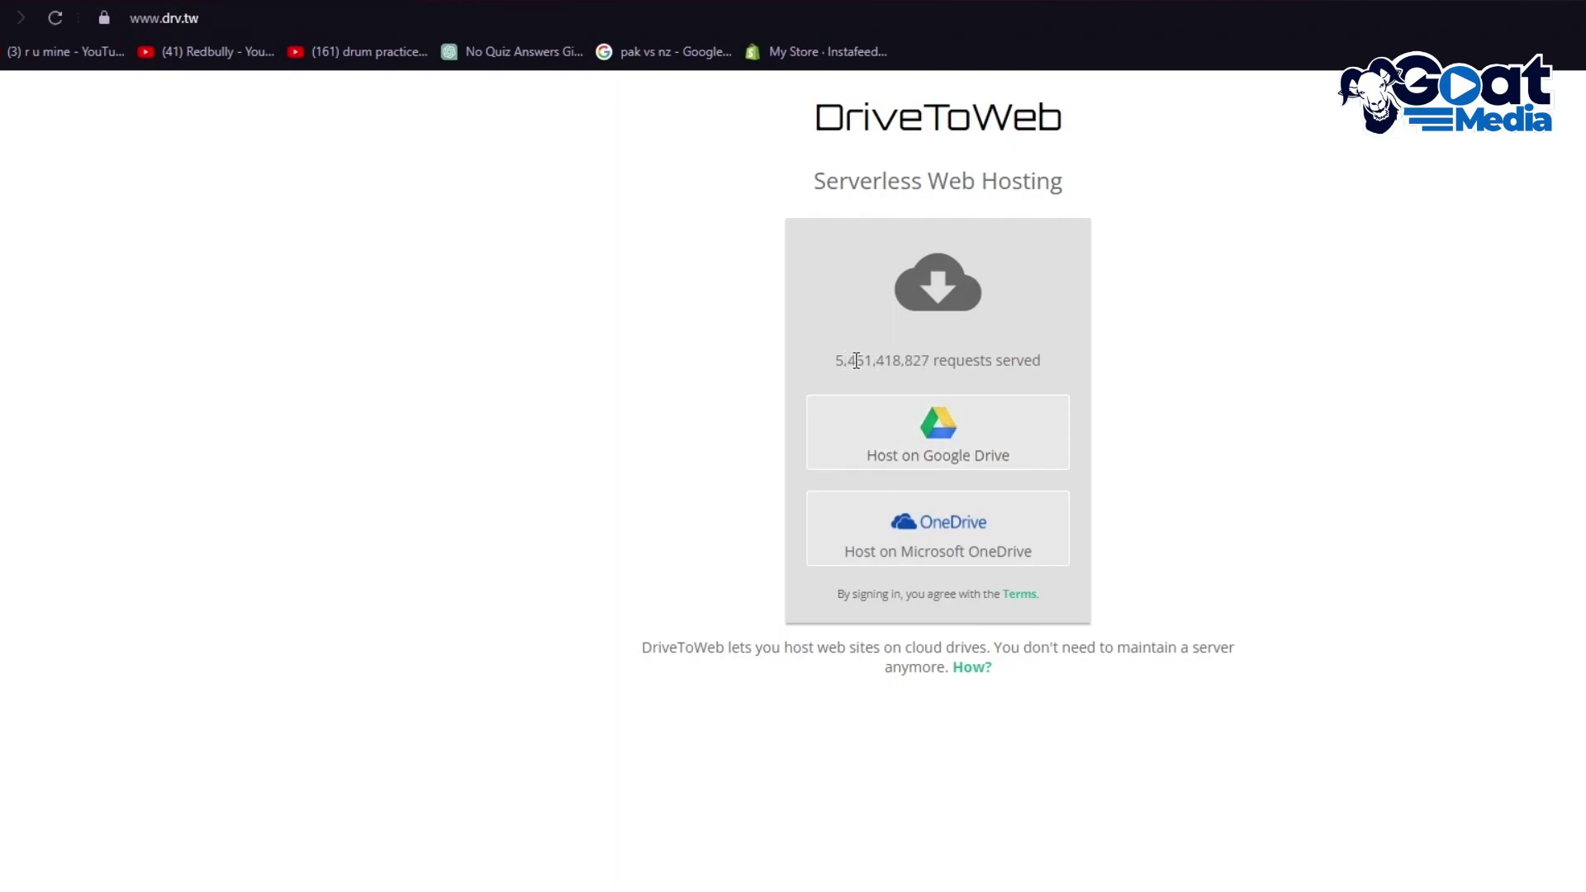
Host on Google Drive by signing in and allowing DriveToWeb to see and download Drive files.
left_click_drag(809, 356, 1456, 407)
left_click(1456, 406)
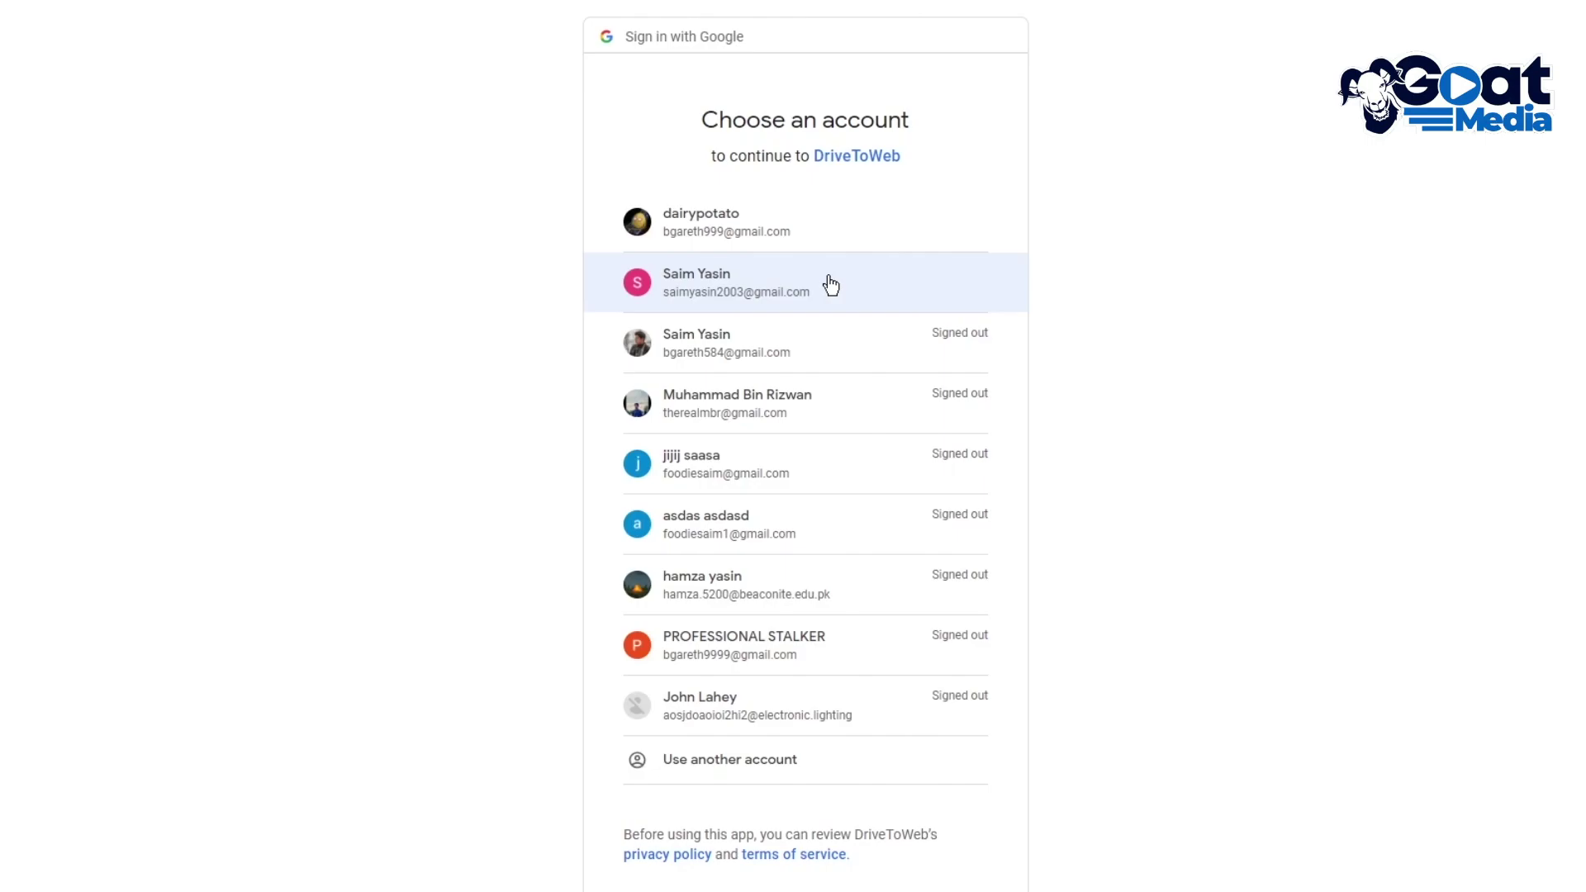
left_click(830, 286)
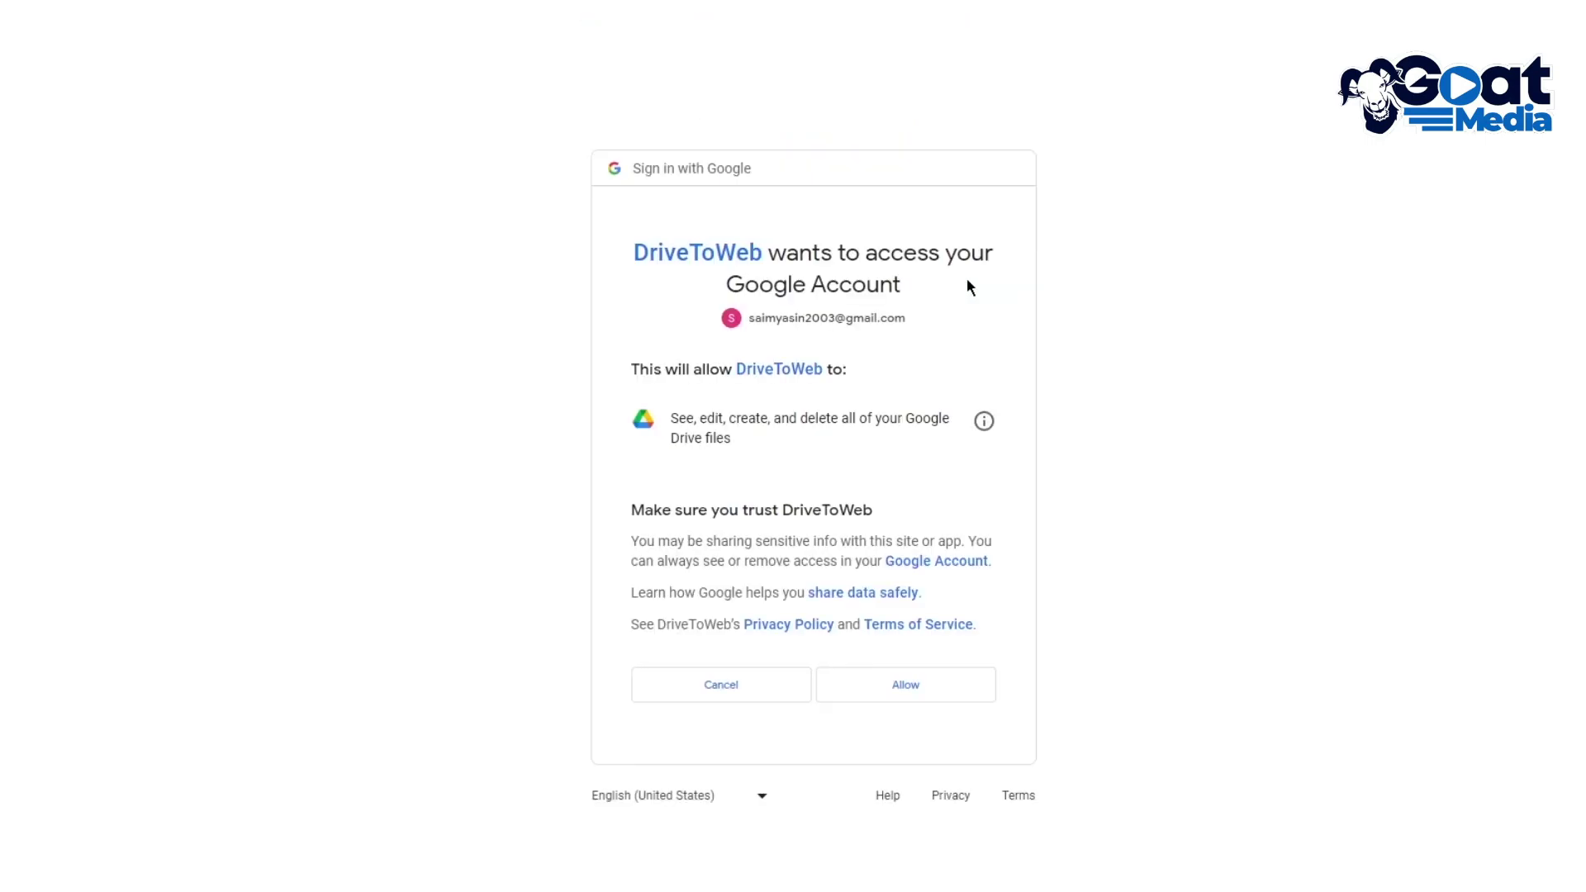
left_click(906, 695)
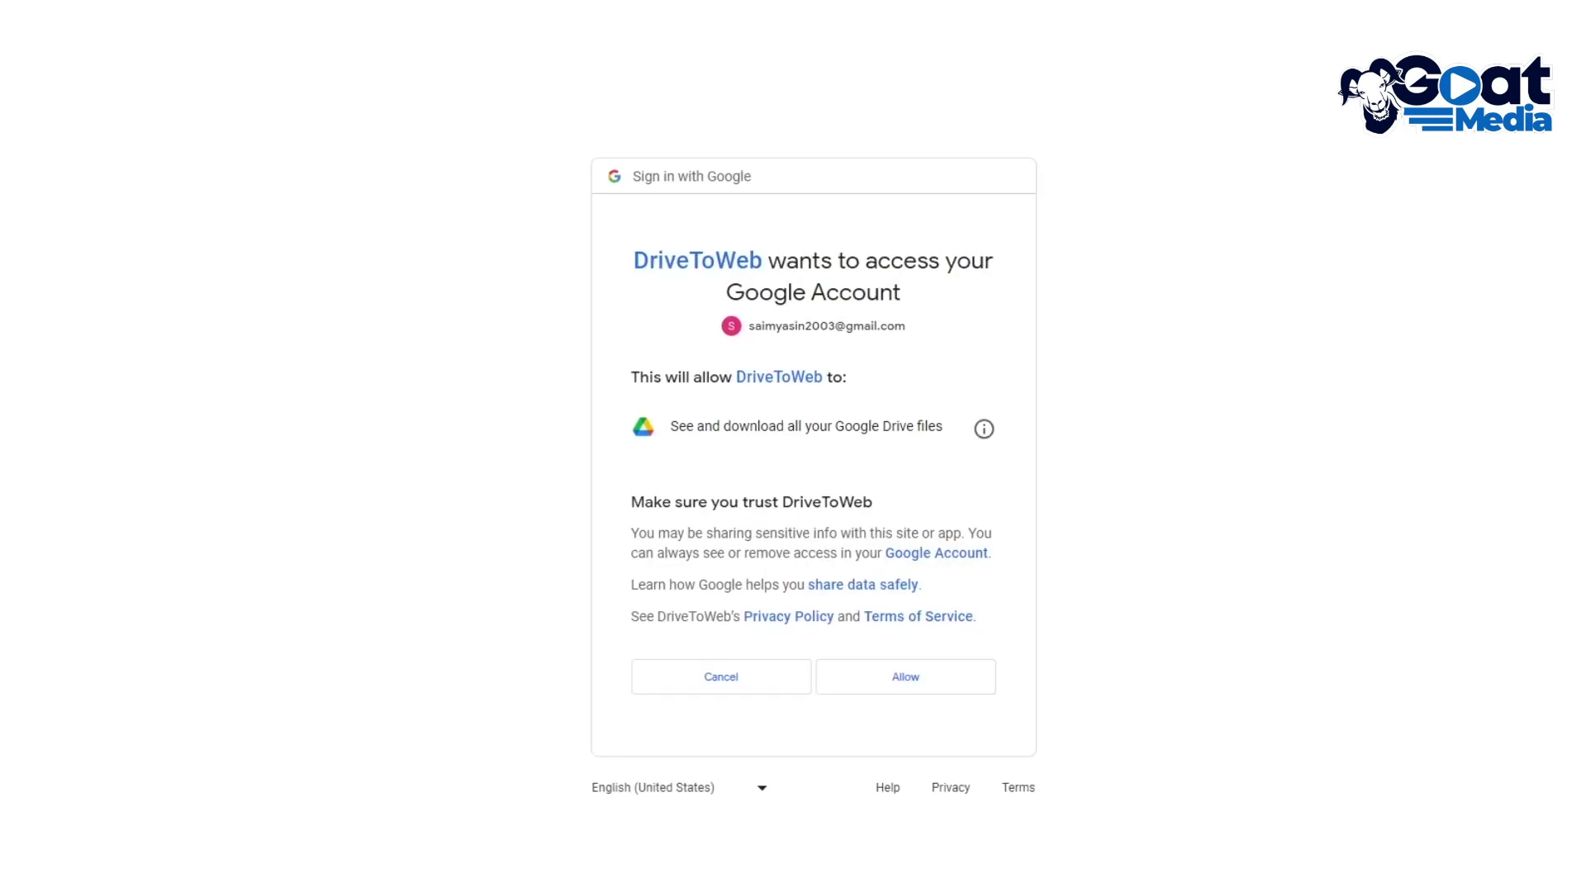
left_click(968, 679)
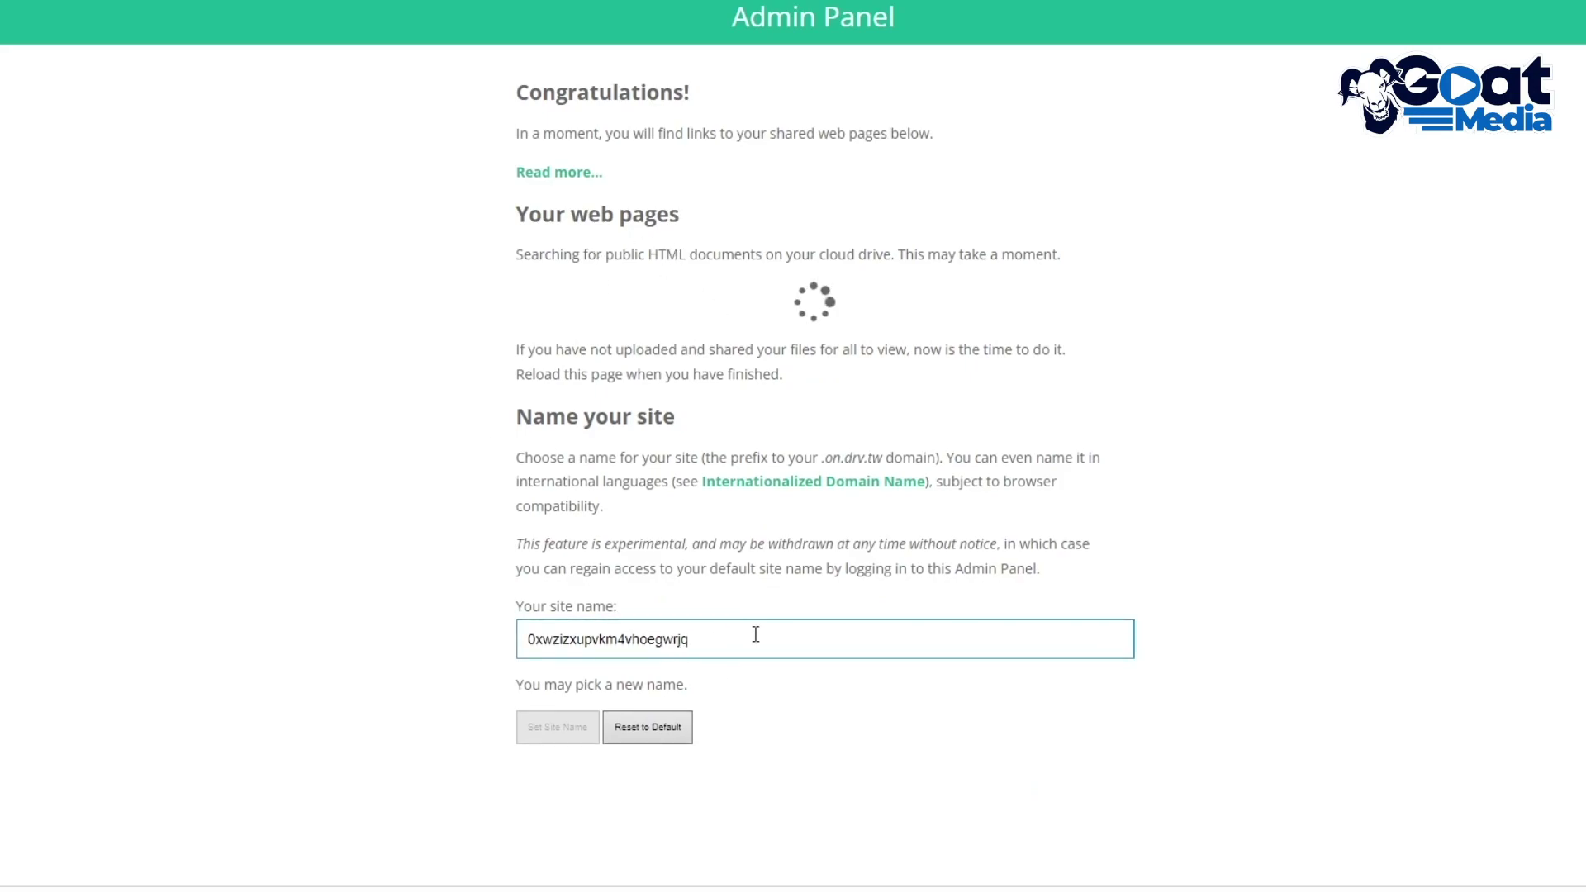
Keep the default site name and open the live WCSST 32 template page.
left_click_drag(747, 638, 417, 577)
left_click(420, 570)
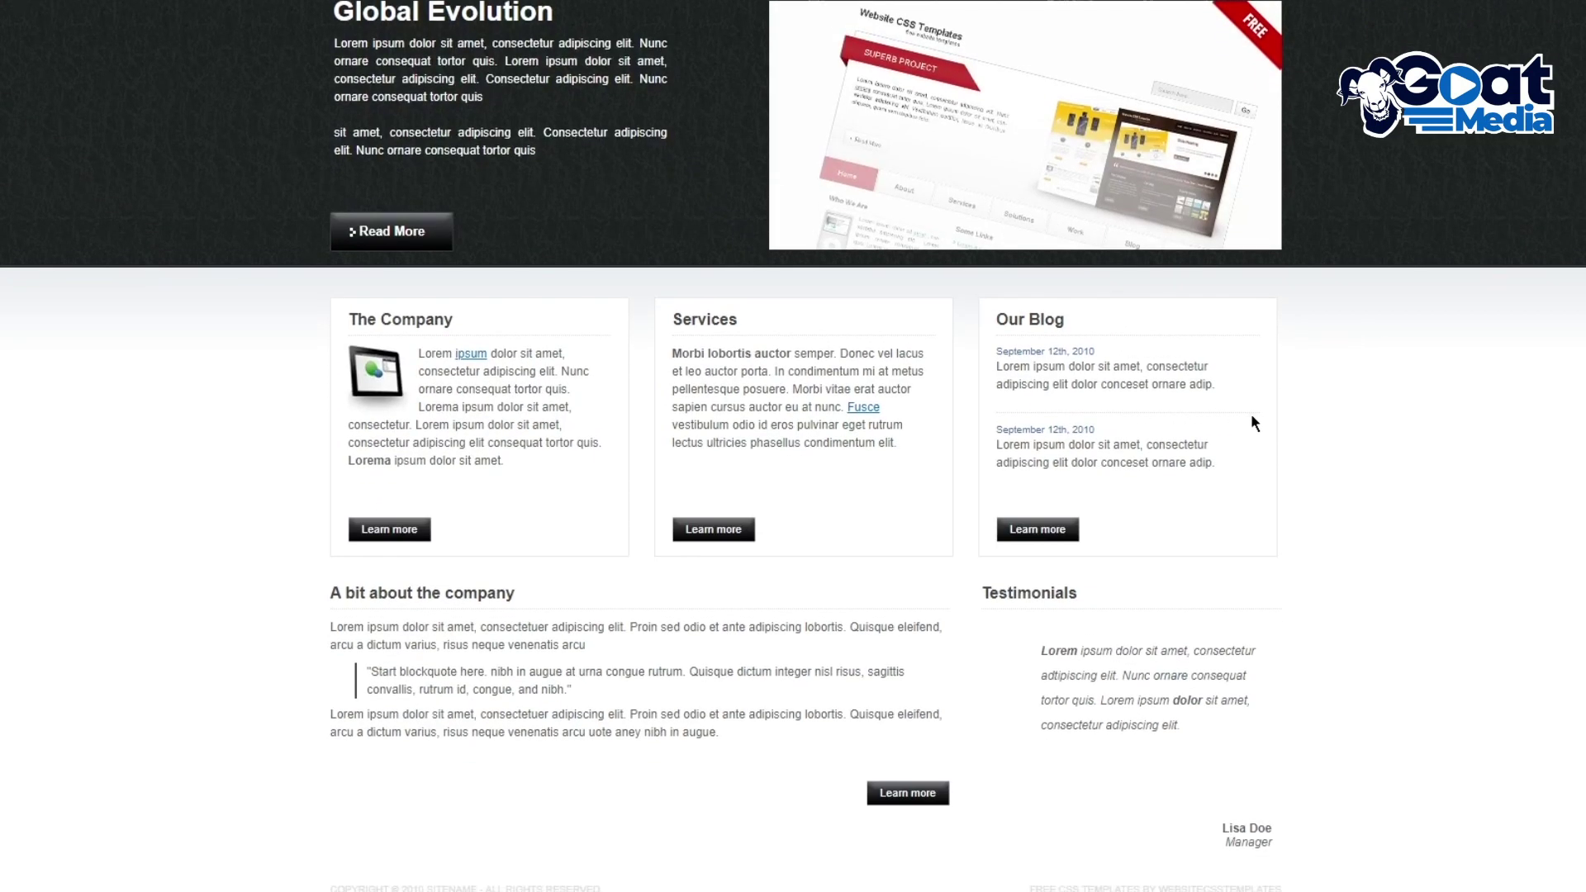
scroll(1285, 411, "up", 1)
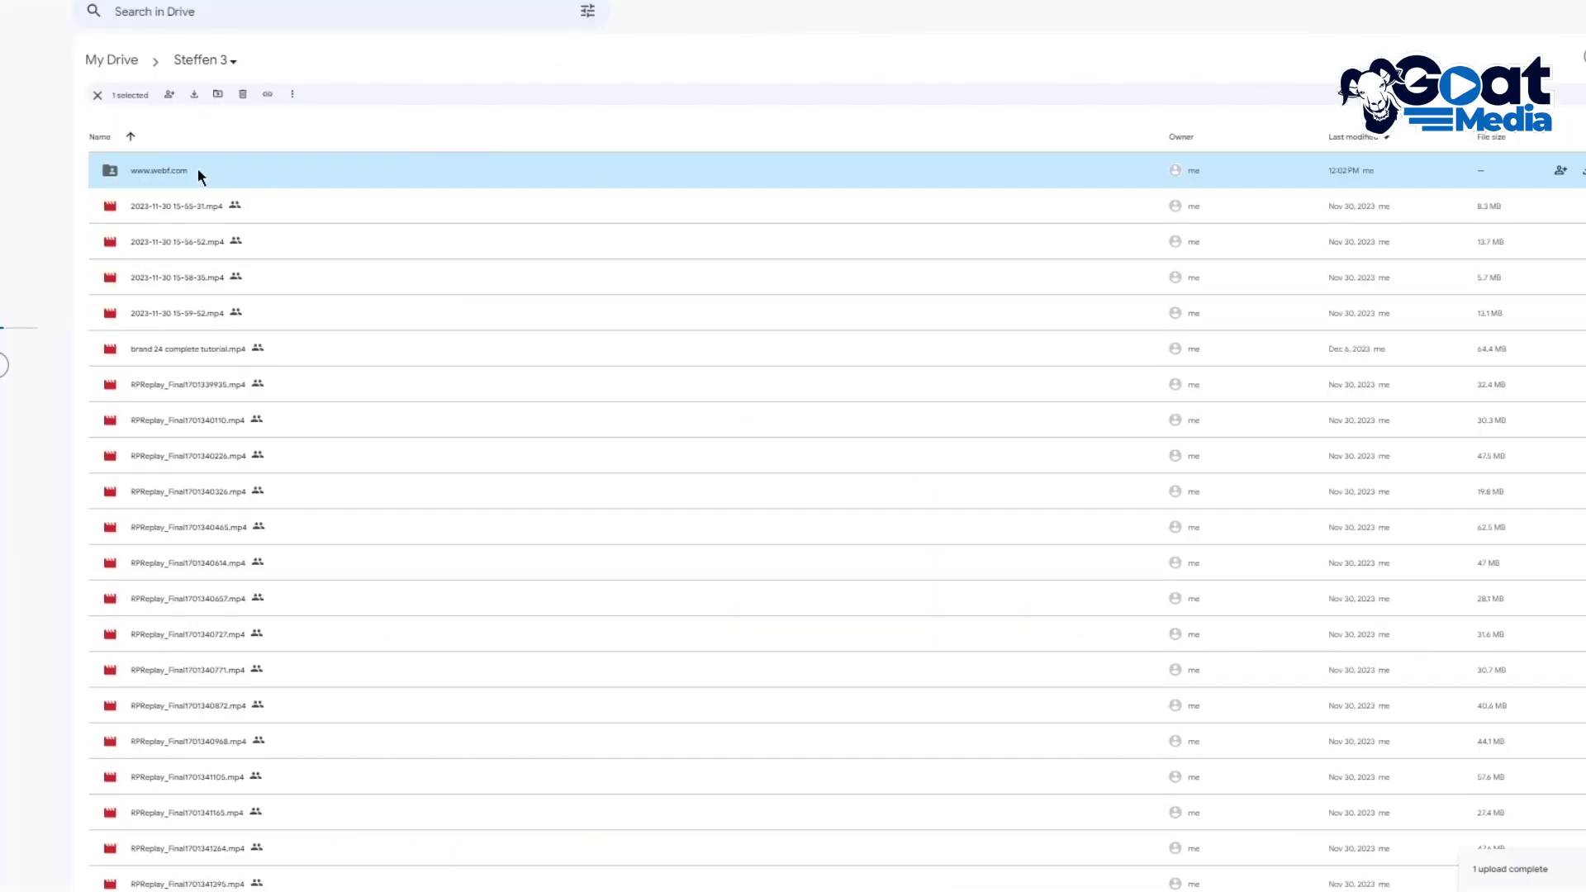
double_click(220, 165)
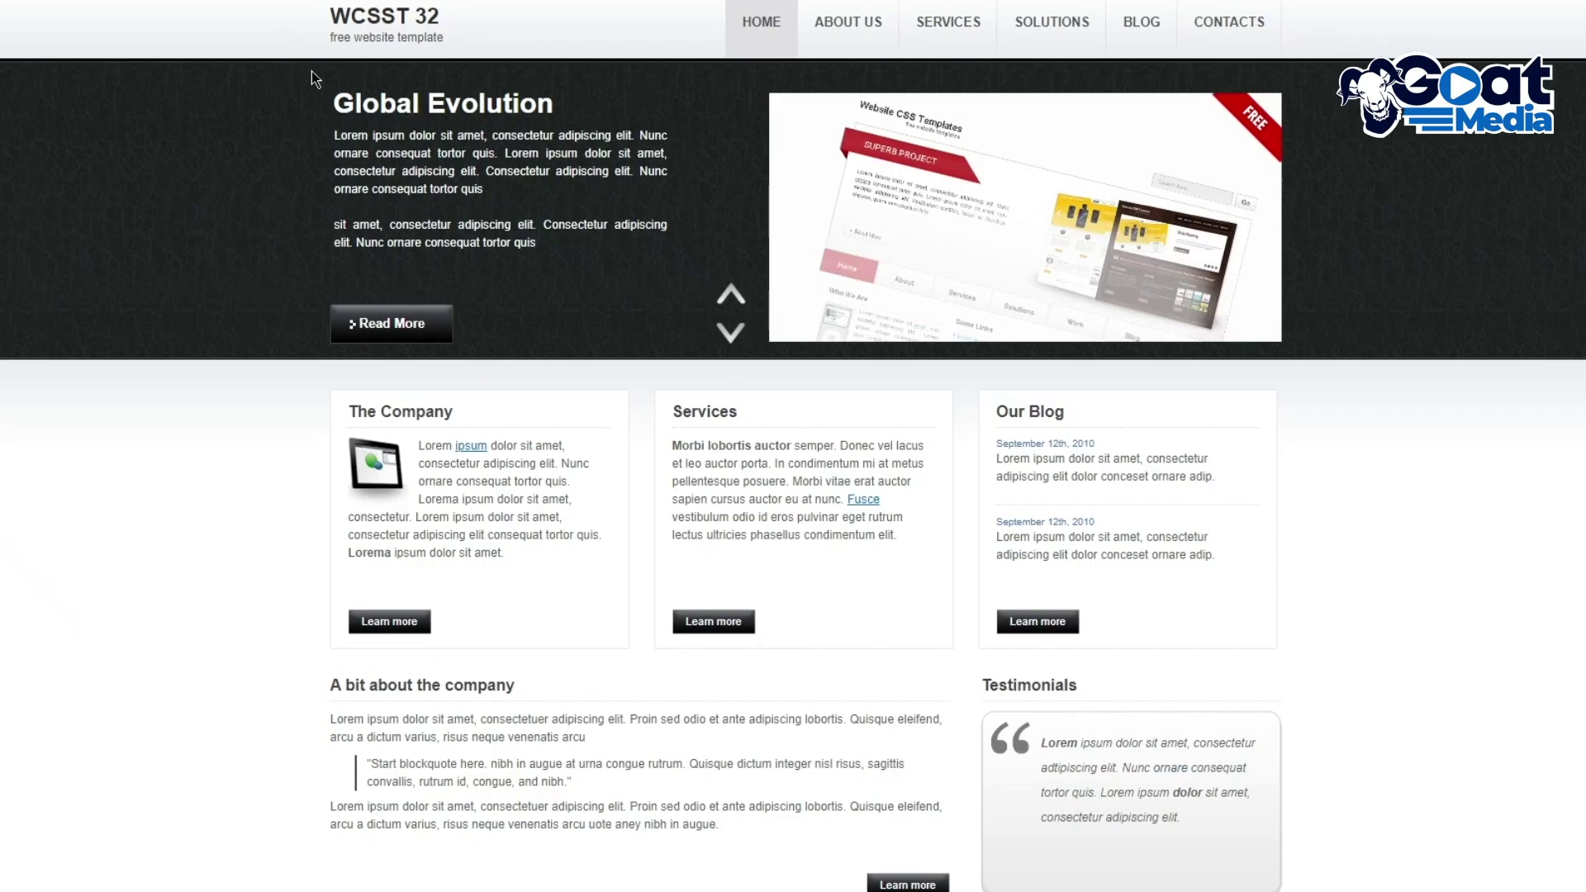
scroll(860, 313, "down", 2)
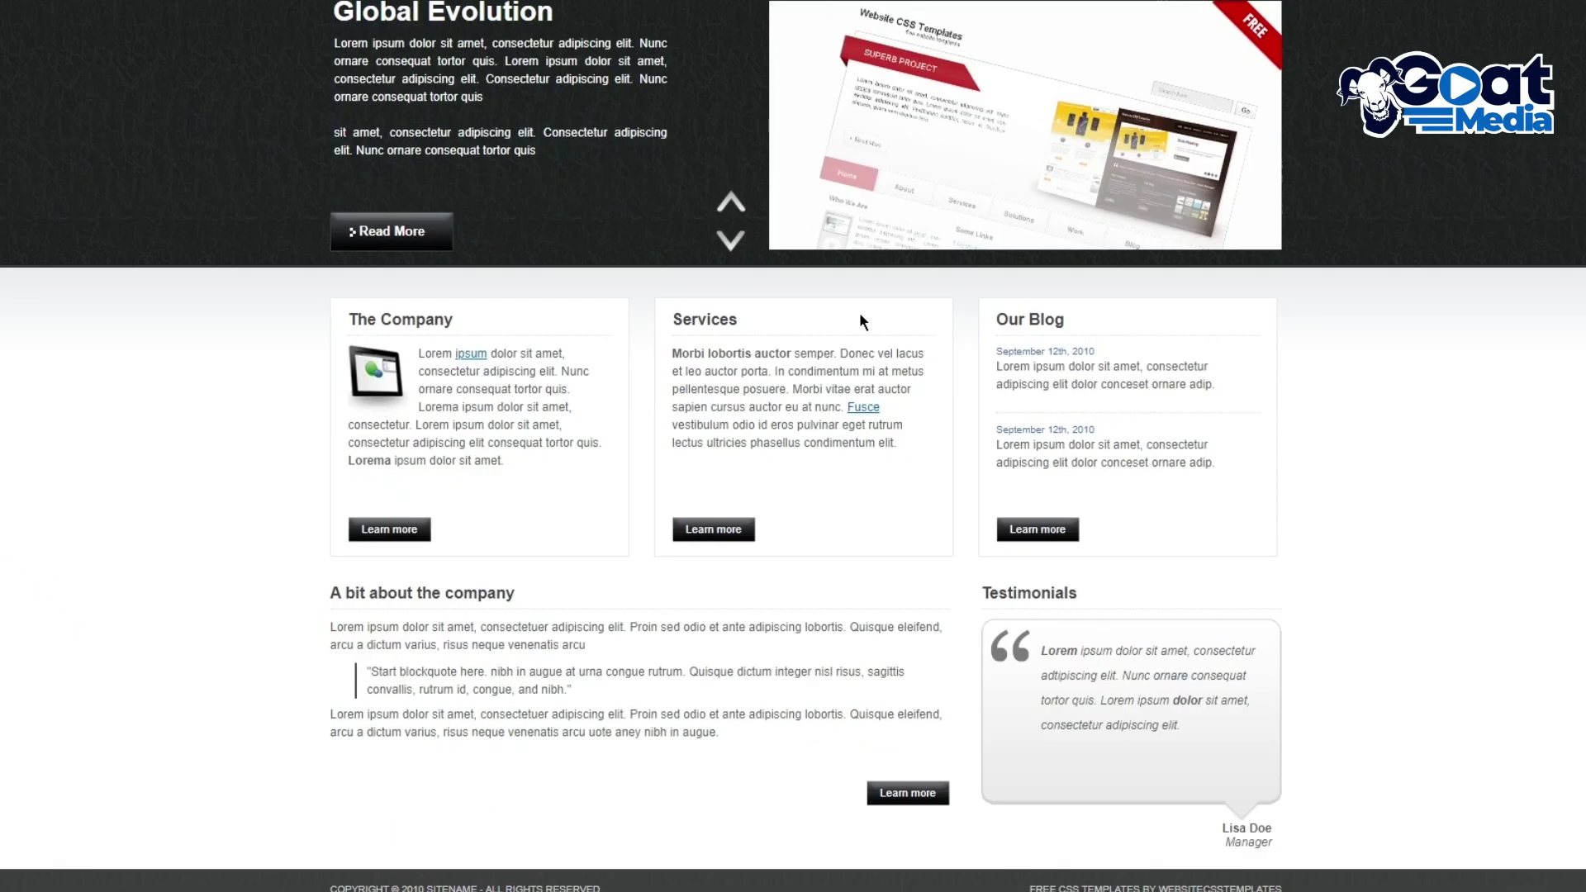
scroll(859, 313, "up", 2)
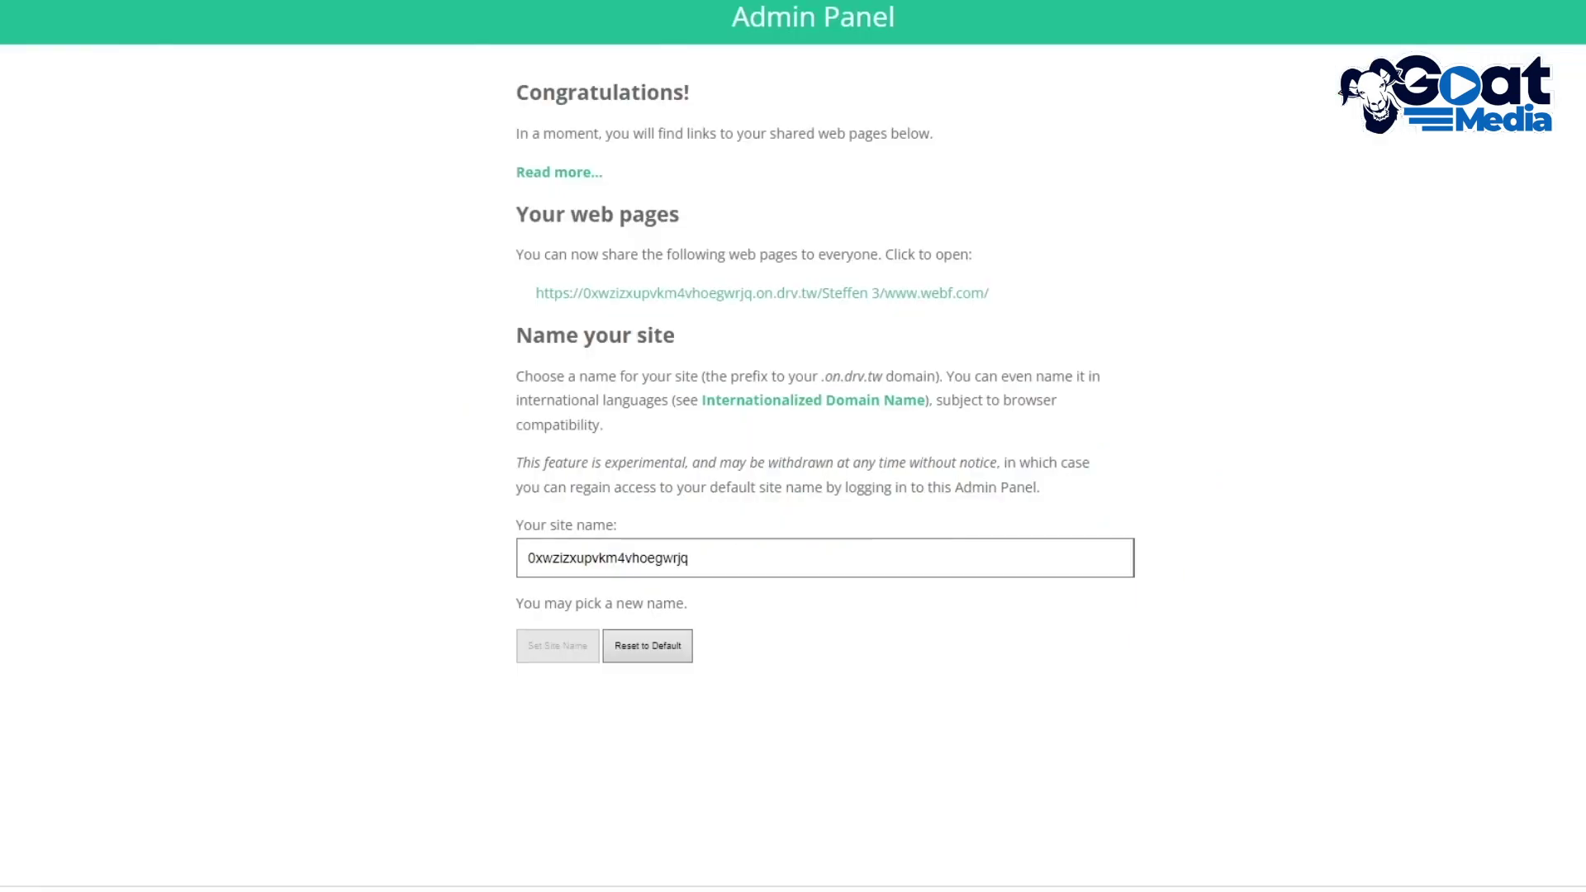
Expand and read the Admin Panel notes on caching, docs, custom domains and support.
left_click(556, 177)
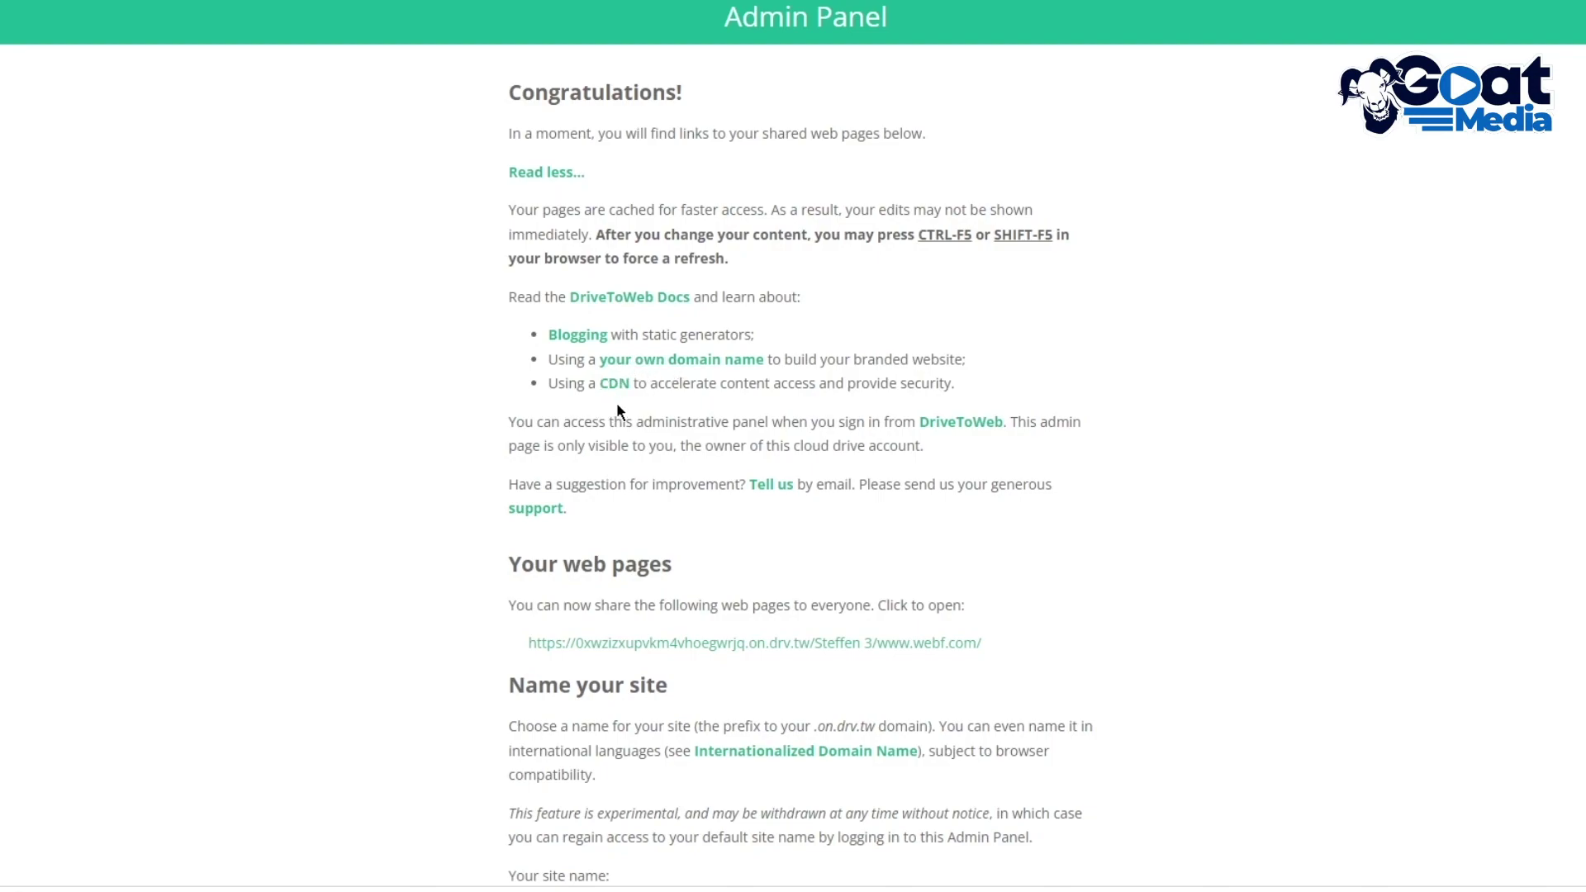
scroll(711, 447, "down", 2)
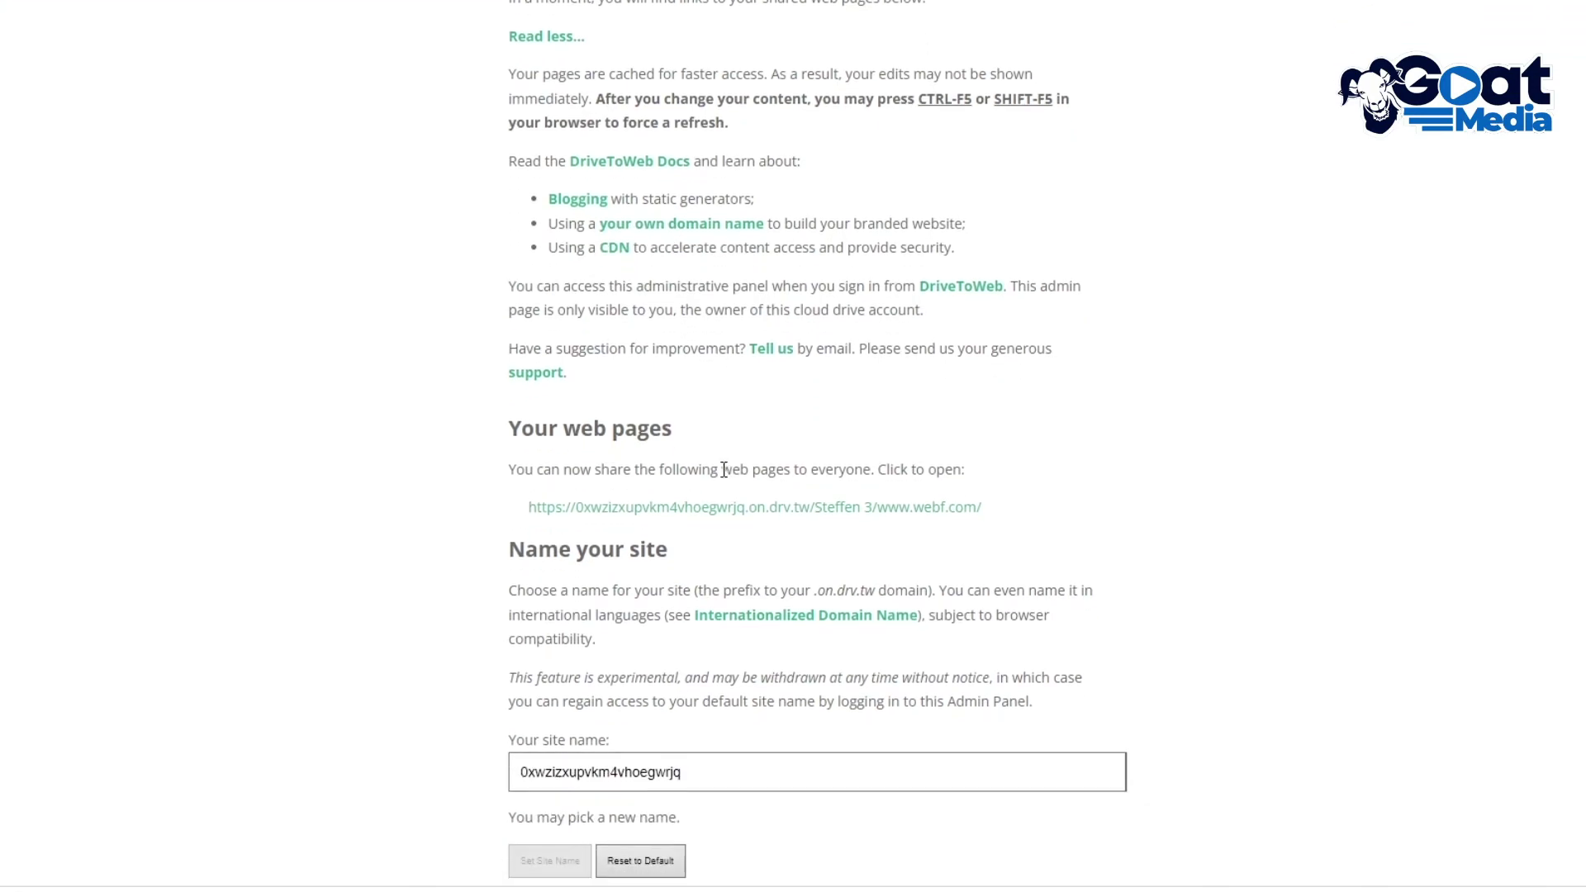
scroll(693, 386, "up", 2)
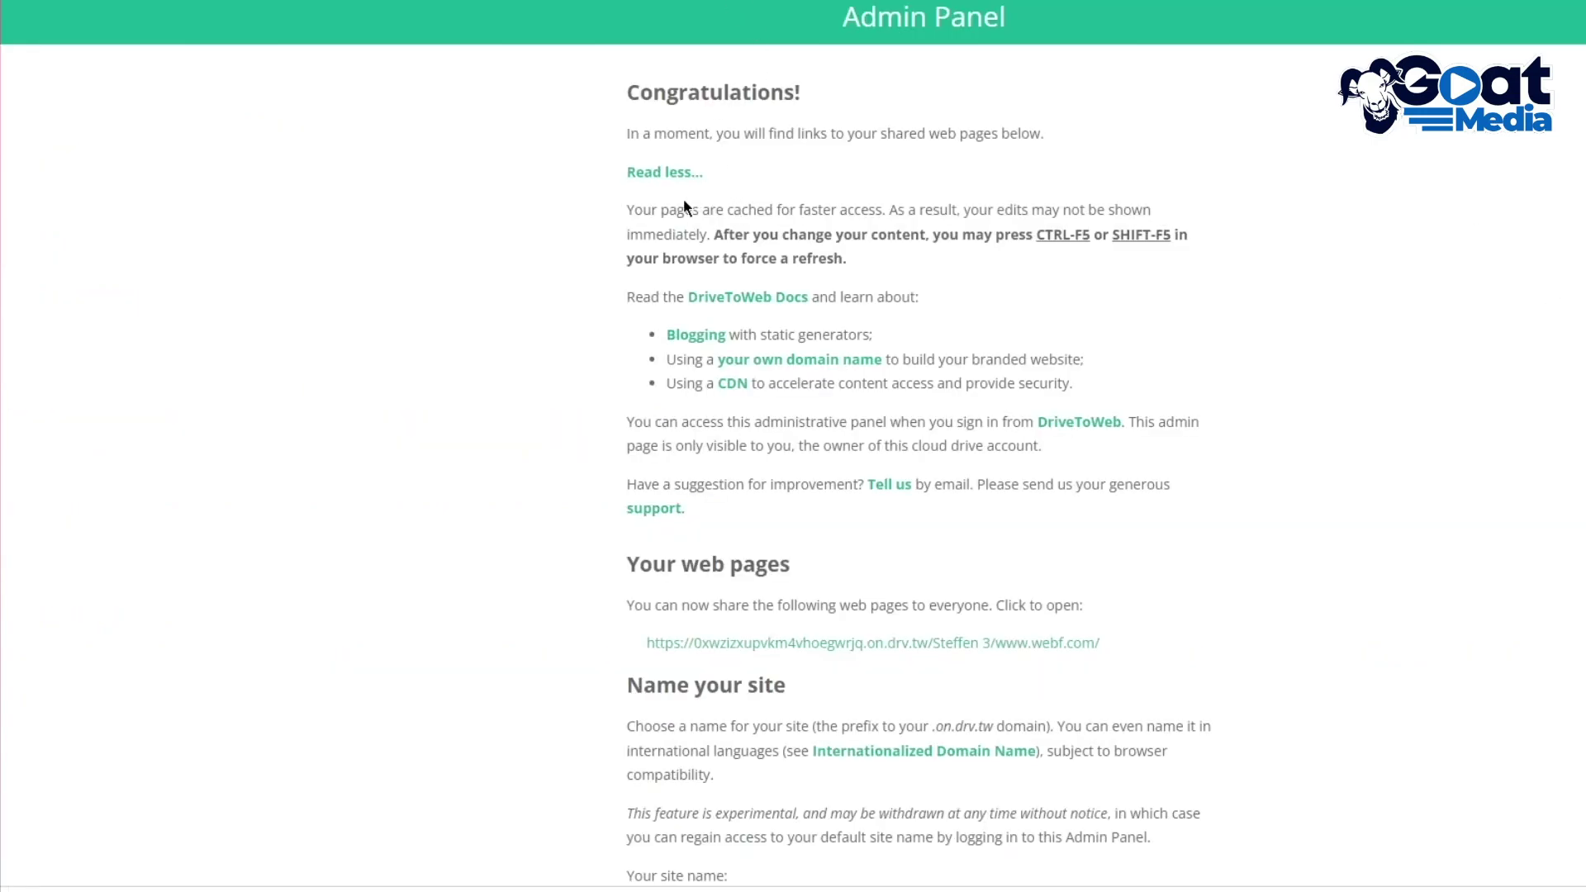
left_click(672, 178)
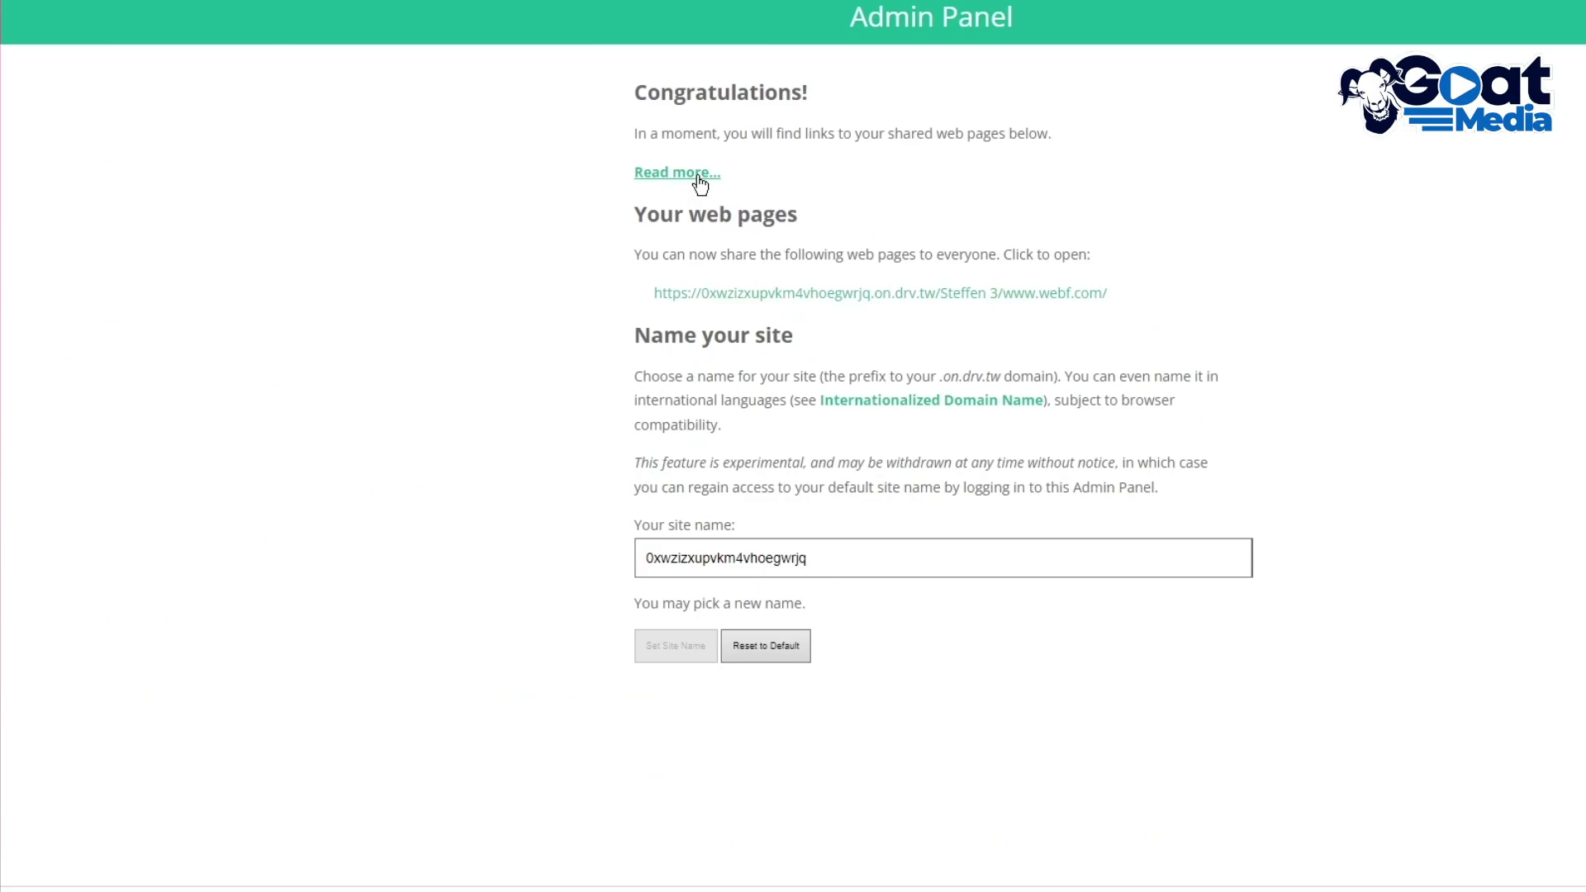
left_click(697, 177)
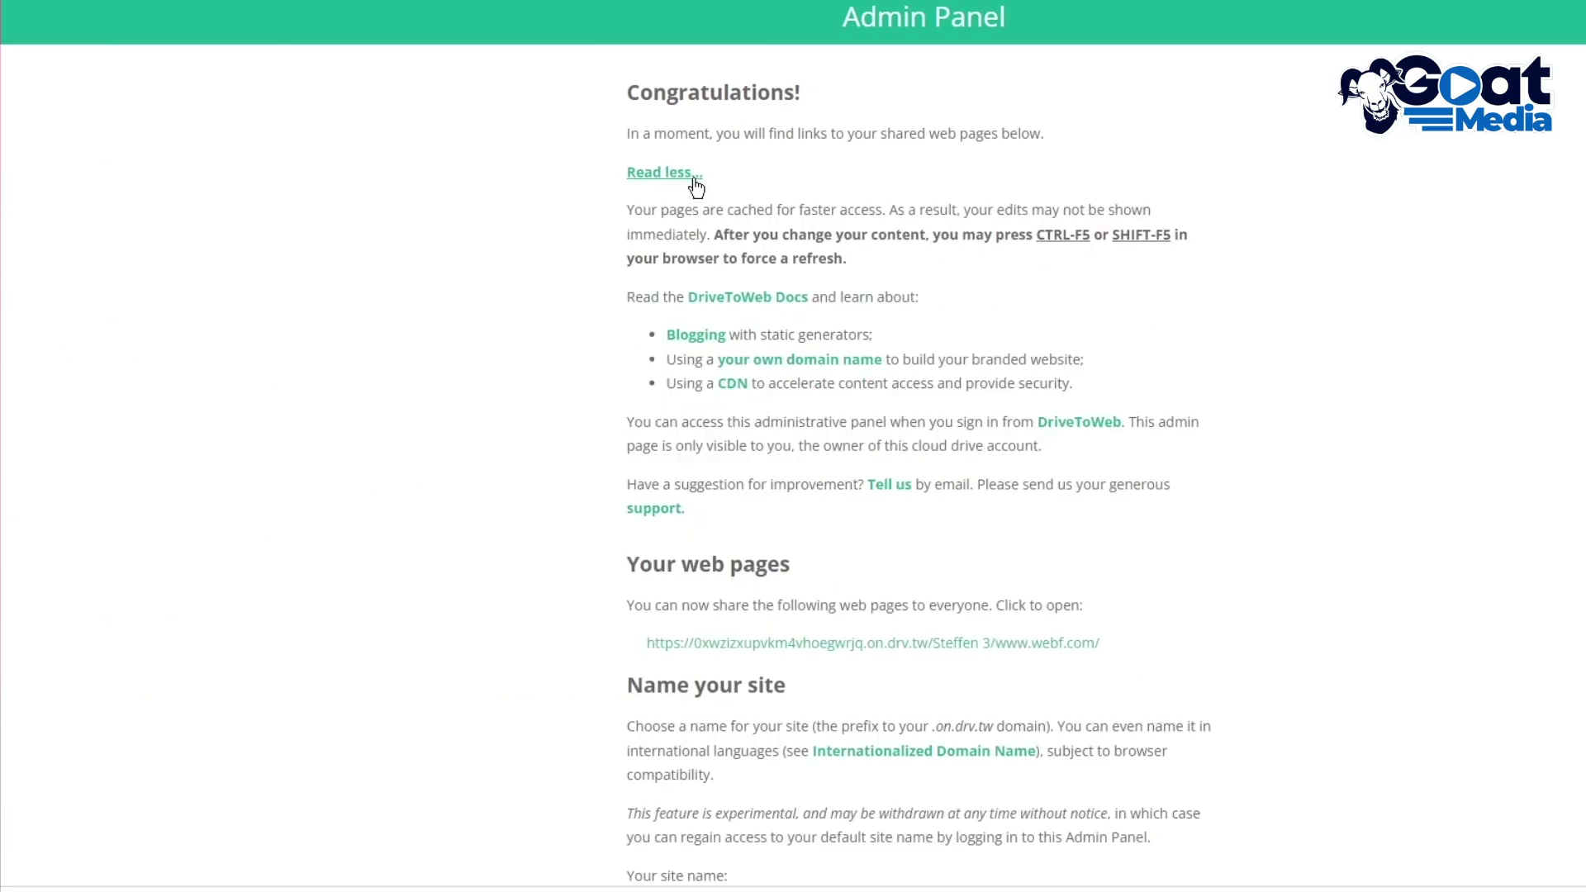
Open DriveToWeb's 'Blogging with static generators' documentation page.
left_click(681, 341)
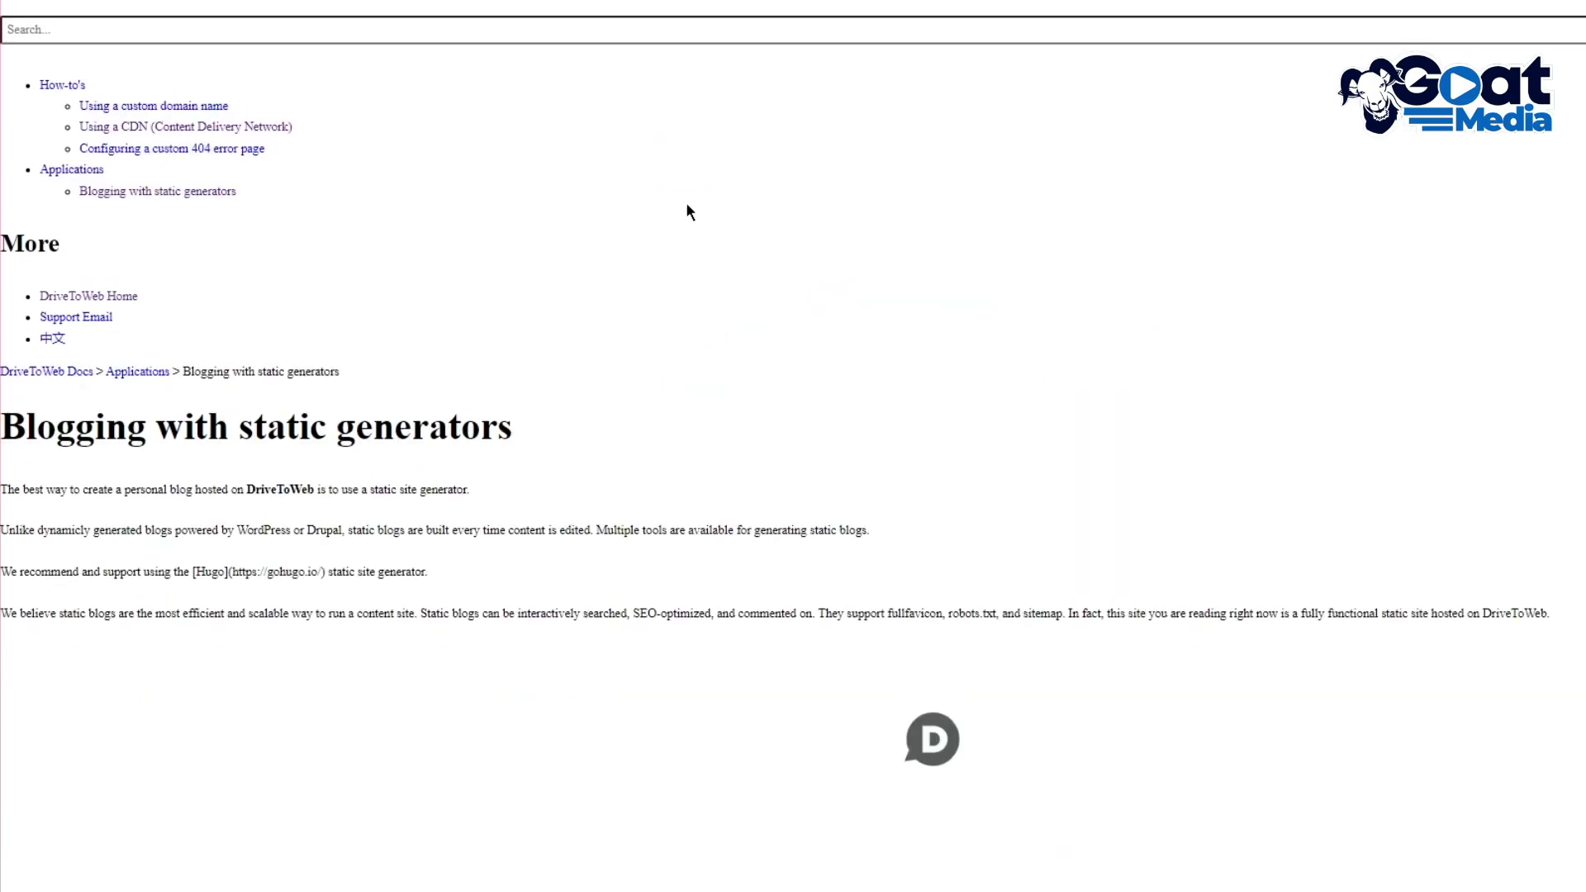